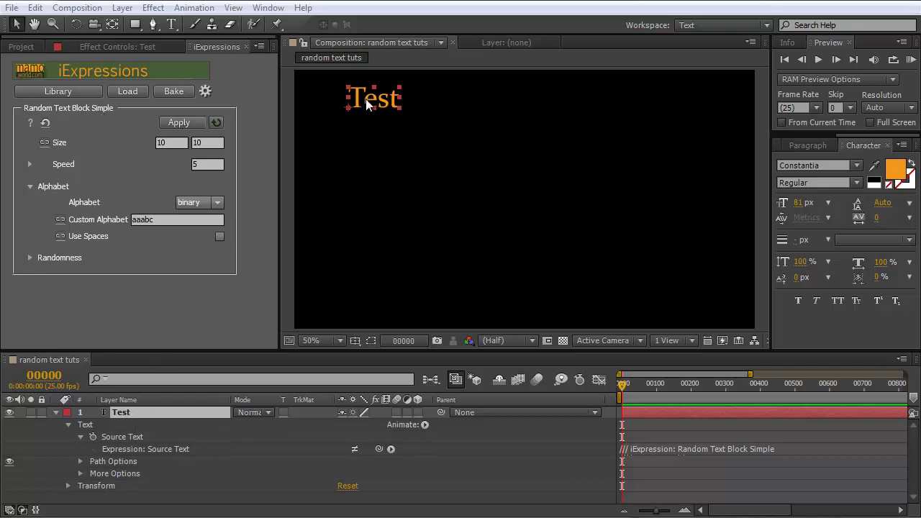
Apply the Random Text Block Simple expression to the Test layer's Source Text and scrub the timeline to preview it
left_click_drag(365, 98, 366, 102)
left_click(123, 410)
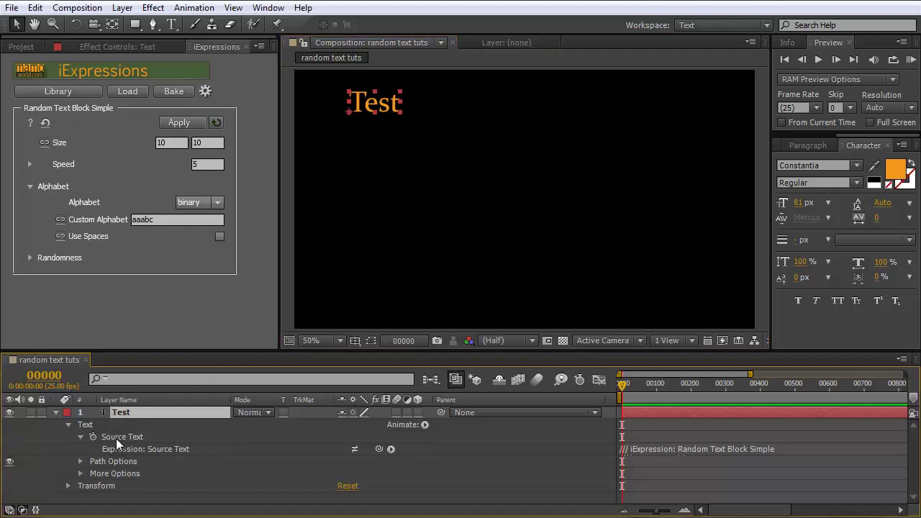
left_click(116, 438)
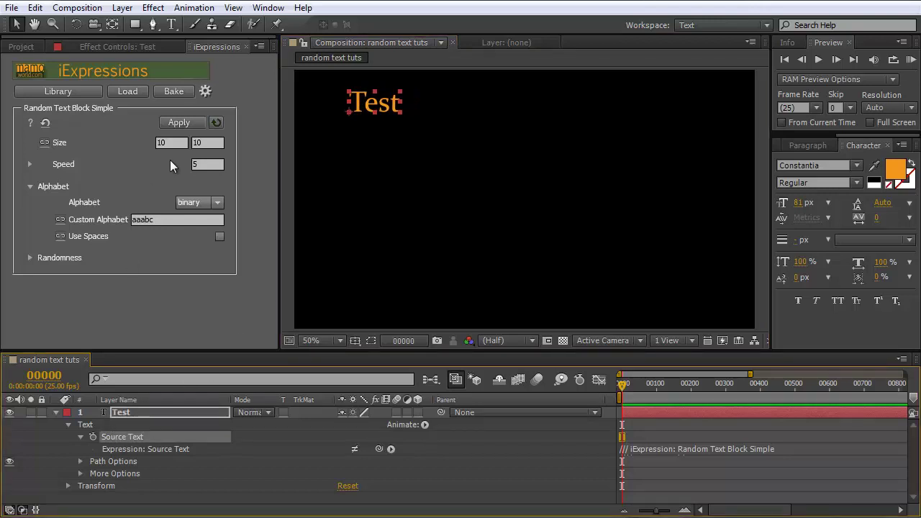
left_click(170, 121)
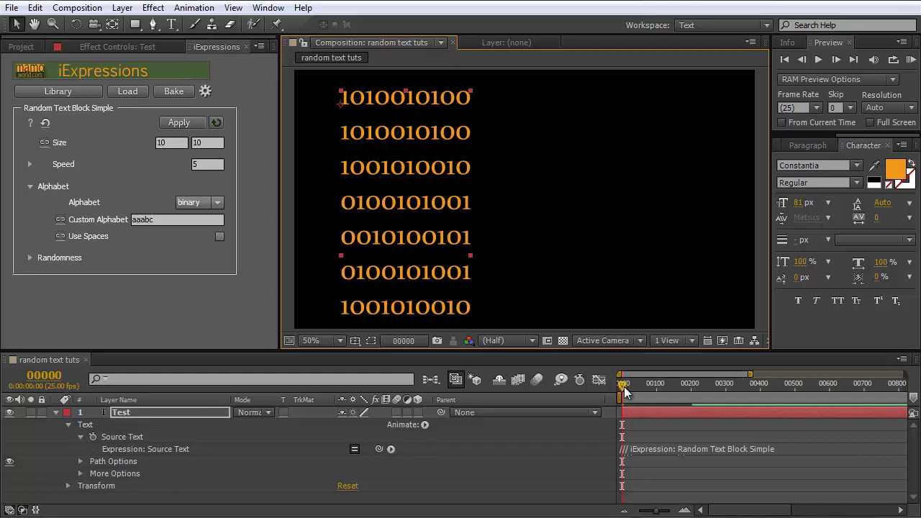
left_click_drag(624, 386, 678, 384)
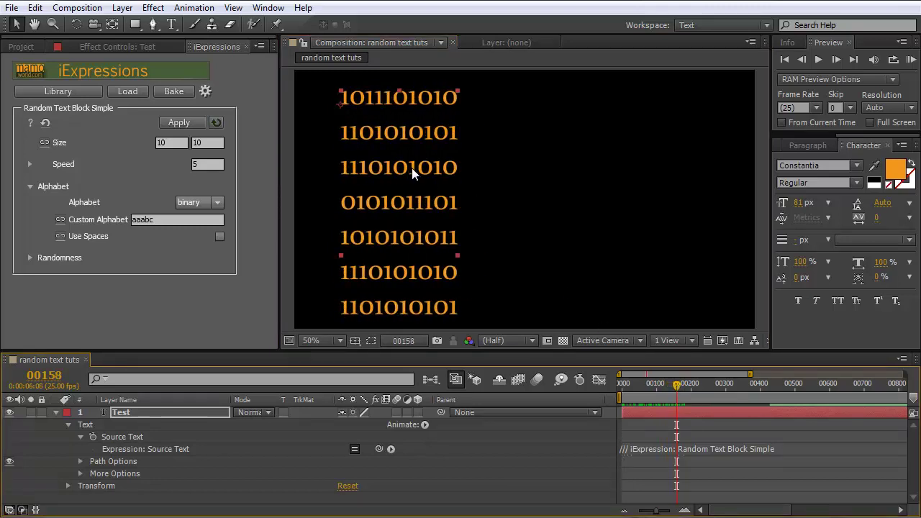
left_click_drag(677, 386, 686, 386)
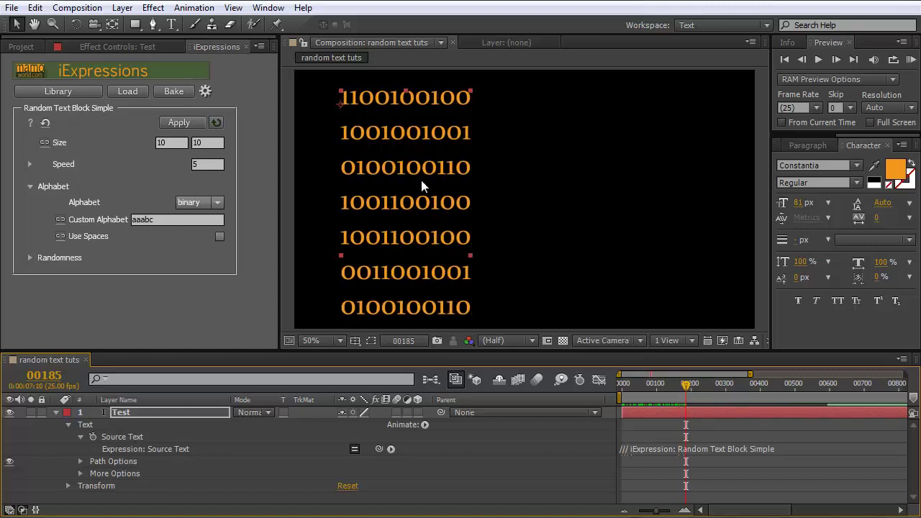
Try Courier as the font for the random text and scrub the timeline to preview it
left_click(856, 164)
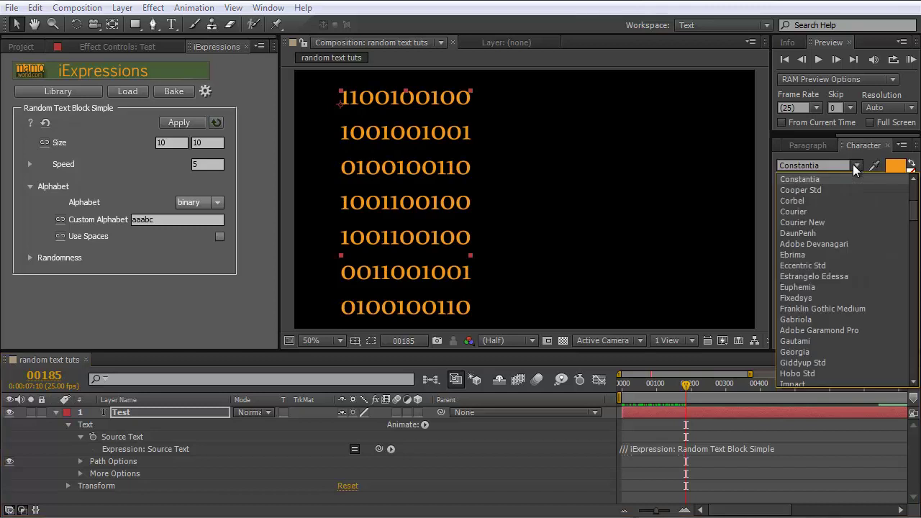
scroll(825, 207, "up", 1)
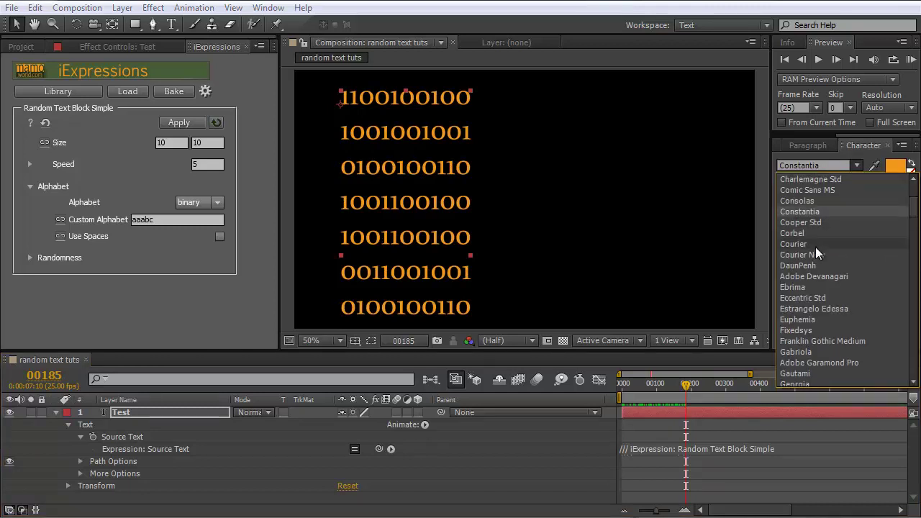
left_click(808, 243)
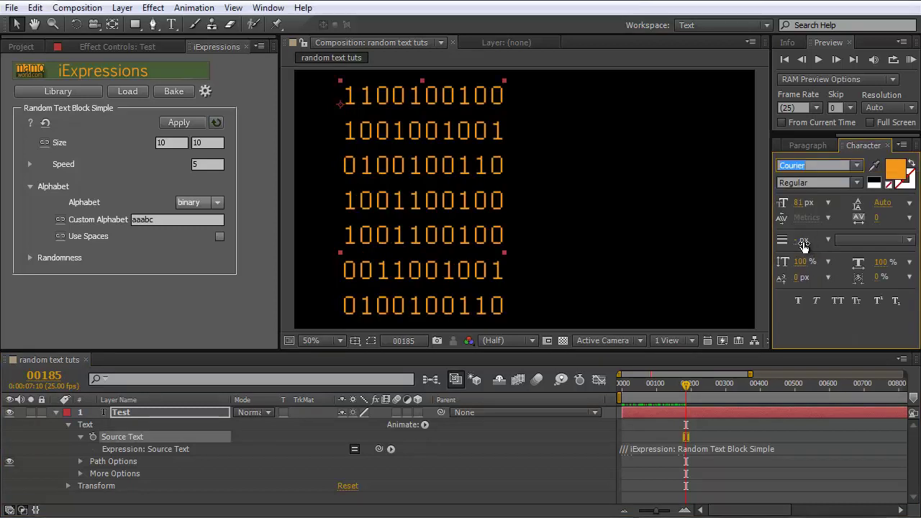
left_click(663, 383)
left_click_drag(656, 385, 691, 384)
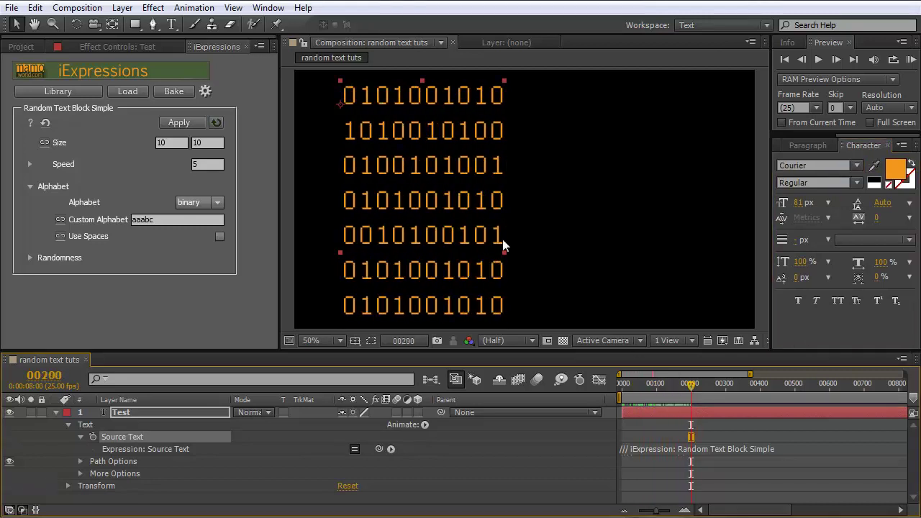
Set the random text's font to Consolas and scrub the timeline to check the character alignment
left_click(856, 165)
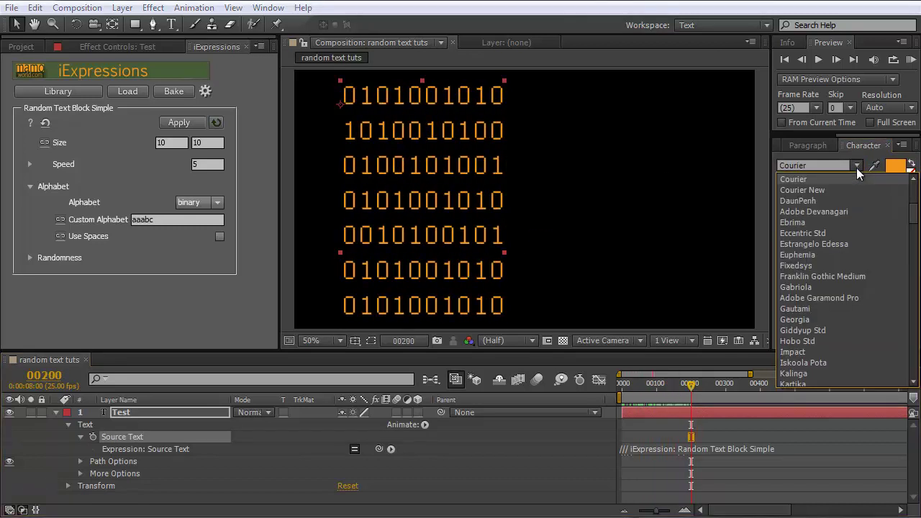
scroll(832, 212, "up", 1)
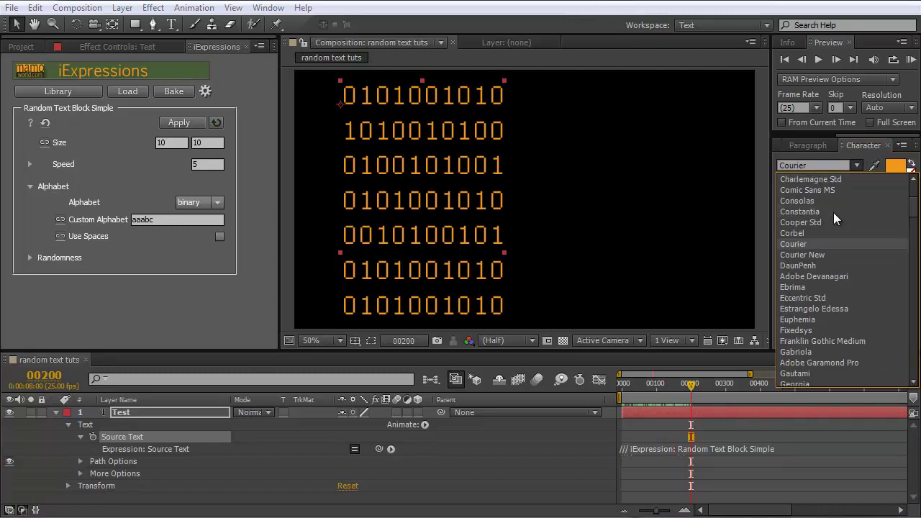
scroll(833, 212, "up", 3)
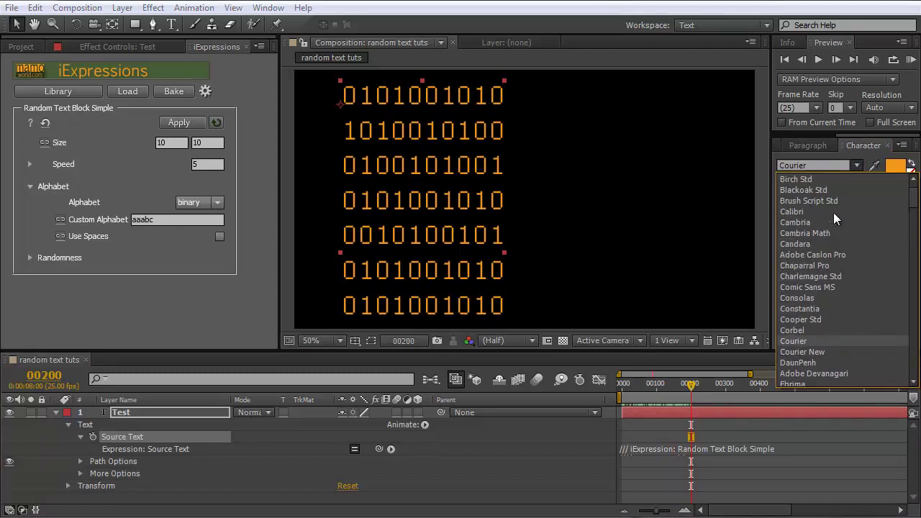
scroll(833, 213, "up", 1)
scroll(833, 219, "down", 2)
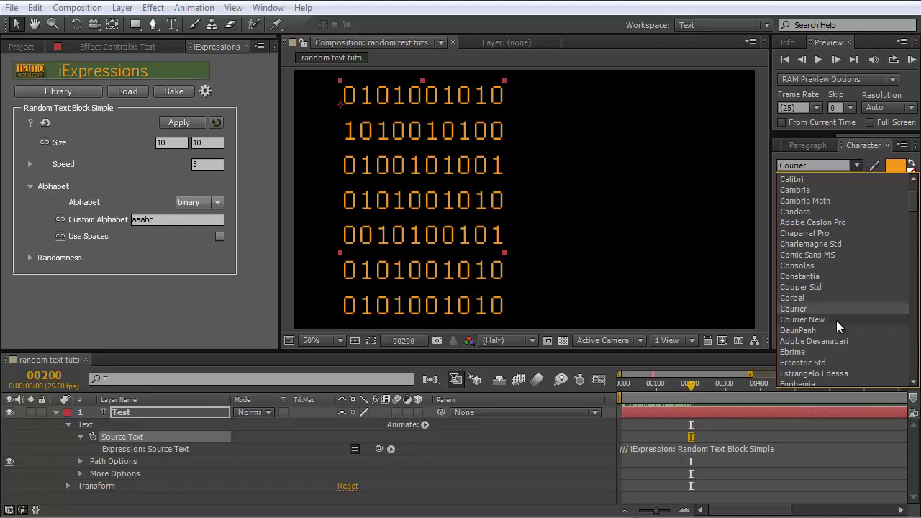
left_click(807, 266)
mouse_move(700, 380)
left_mouse_down()
mouse_move(743, 387)
mouse_move(673, 389)
mouse_move(703, 389)
left_mouse_up()
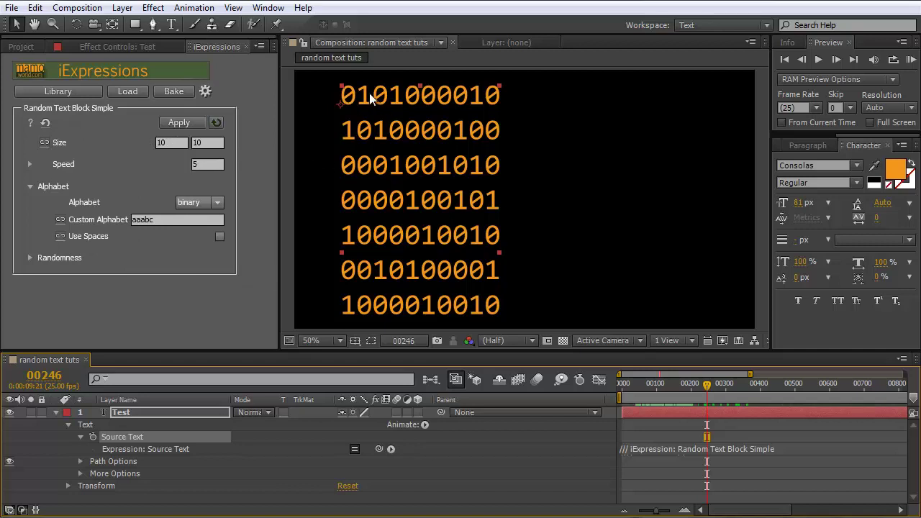
Set the text block's first Size value to 20, apply the expression and turn on automatic applying of changes
left_click(169, 143)
type("20")
key("Return")
left_click(173, 118)
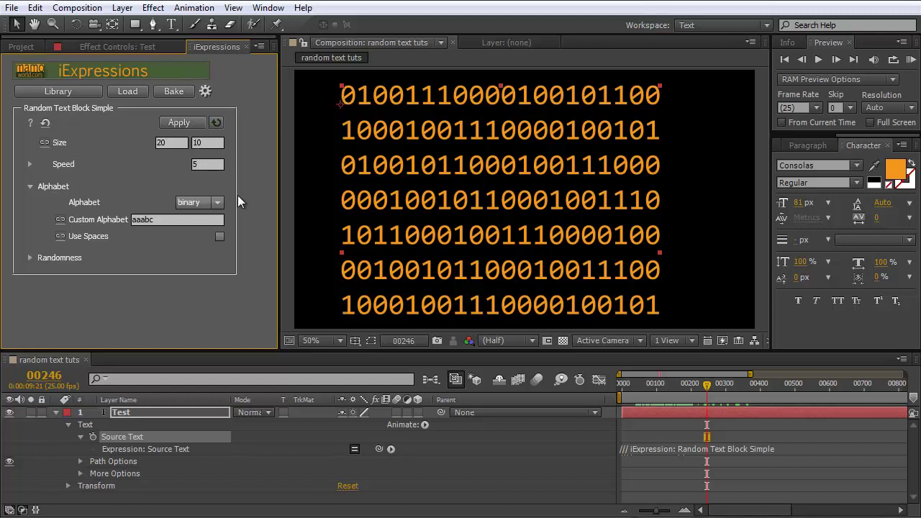
left_click(217, 124)
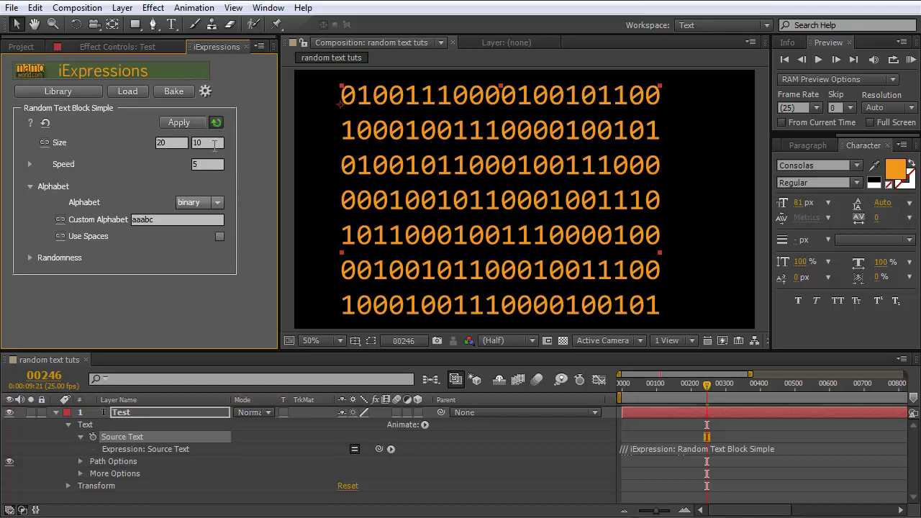
Examine frame by frame at the start of the timeline how often the random text changes
left_click(209, 165)
left_click_drag(707, 386, 607, 384)
left_click_drag(660, 512, 668, 512)
left_click_drag(633, 386, 335, 387)
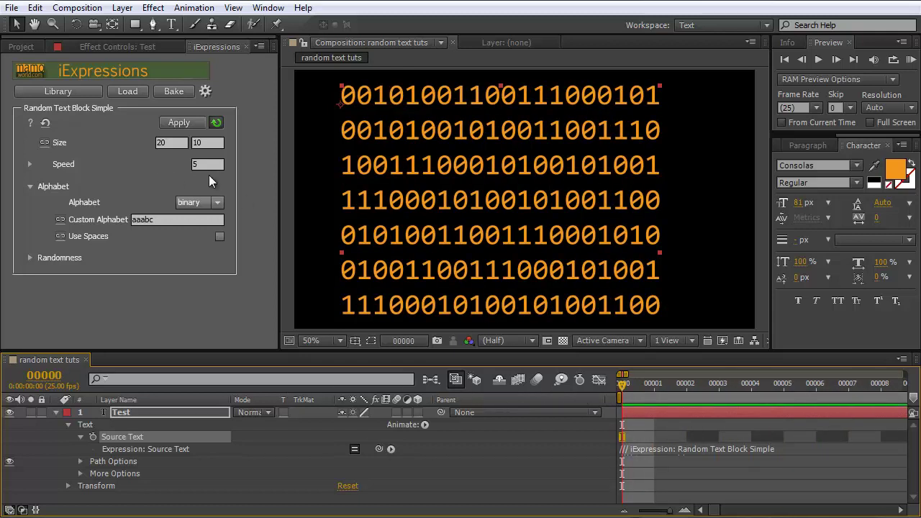
Set the random text's Speed to 0 and scrub the whole timeline to check the effect
mouse_move(205, 164)
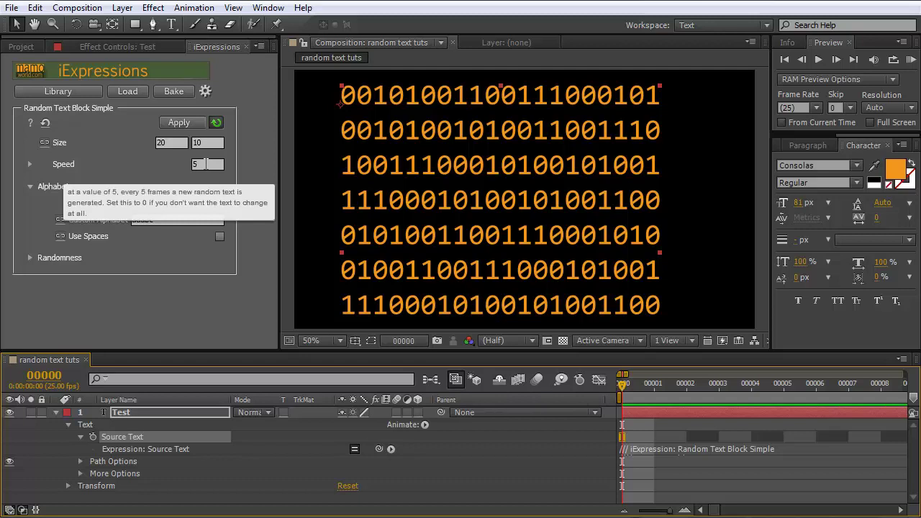
left_click(205, 164)
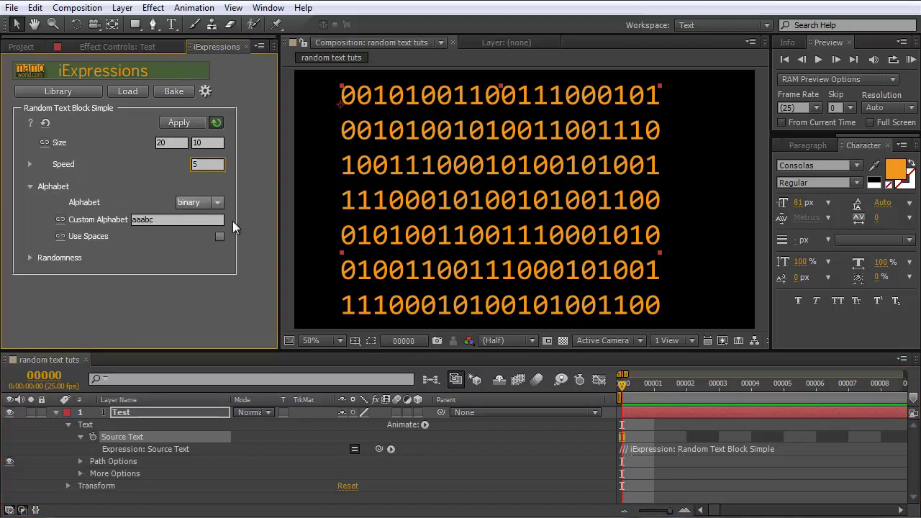
key("BackSpace")
type("0")
left_click(211, 142)
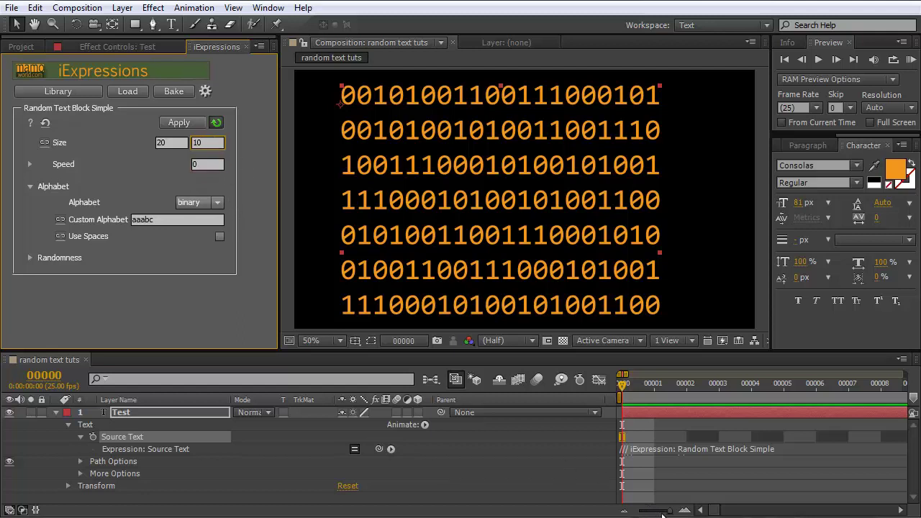
left_click_drag(670, 511, 641, 512)
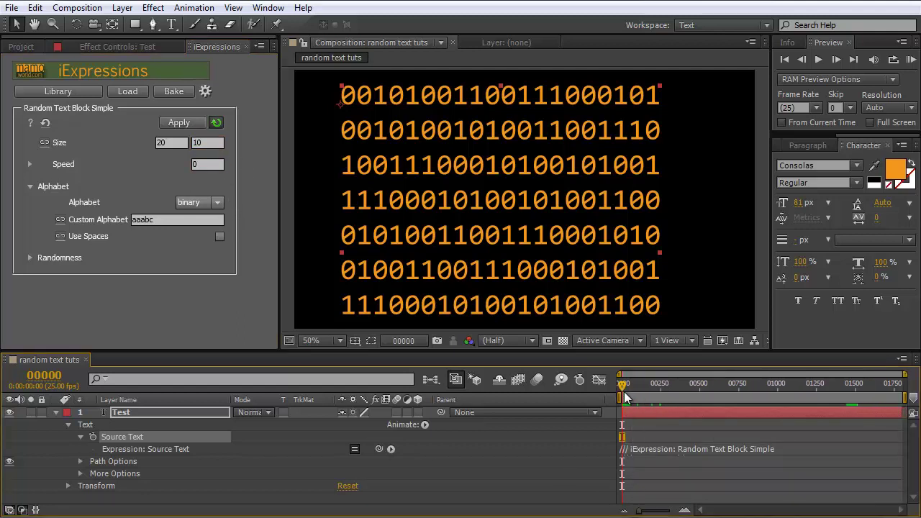
left_click_drag(623, 383, 575, 387)
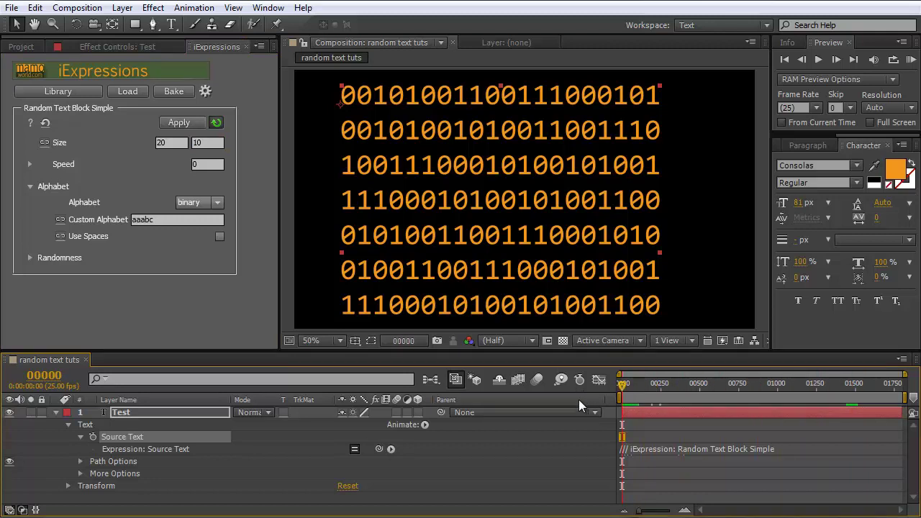
Try the numbers, letters, LeTTers and LETTERS alphabets in turn for the random text
left_click(222, 200)
left_click(208, 229)
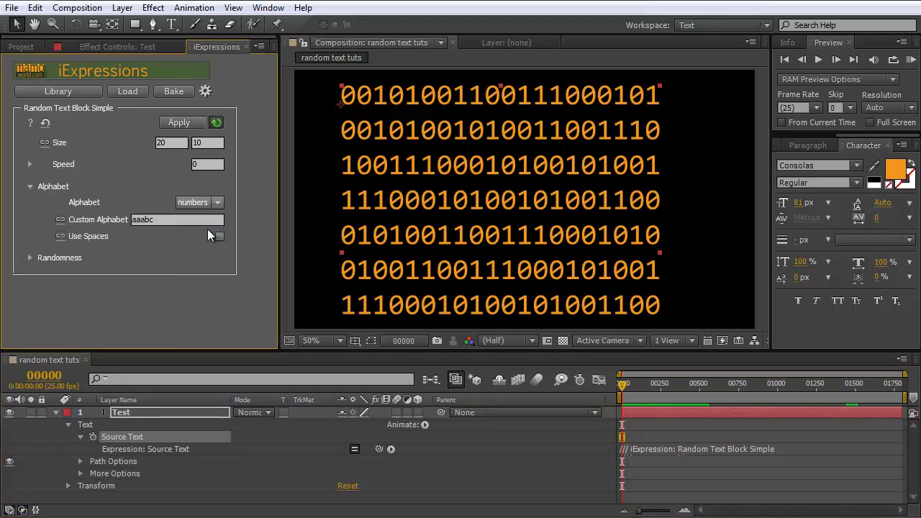
left_click(204, 205)
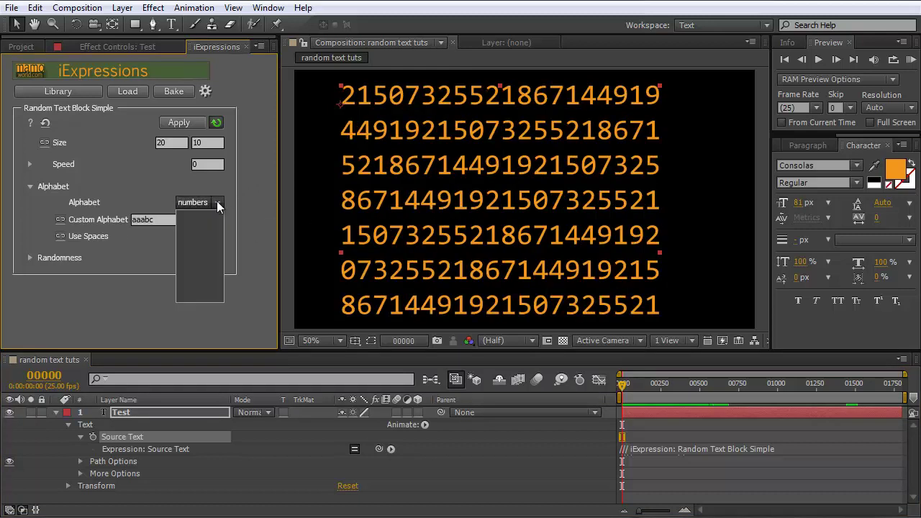
left_click(201, 239)
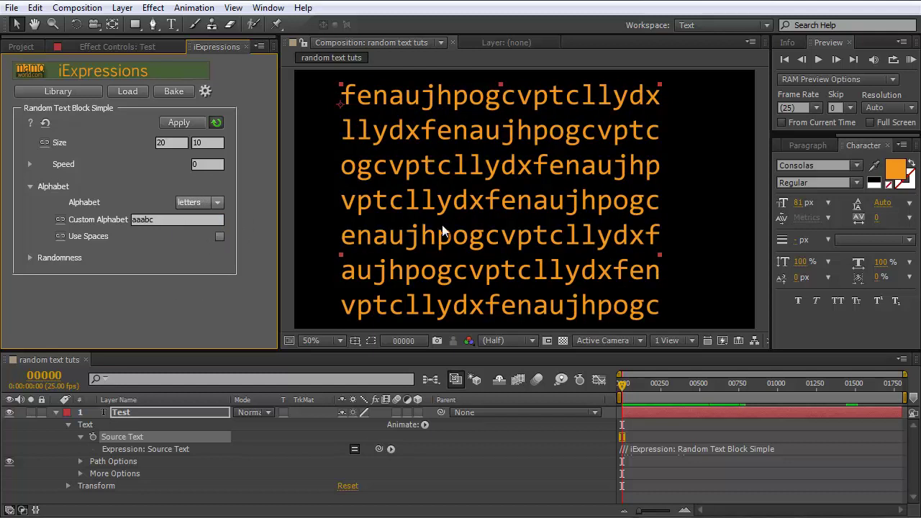
left_click(212, 202)
left_click(195, 251)
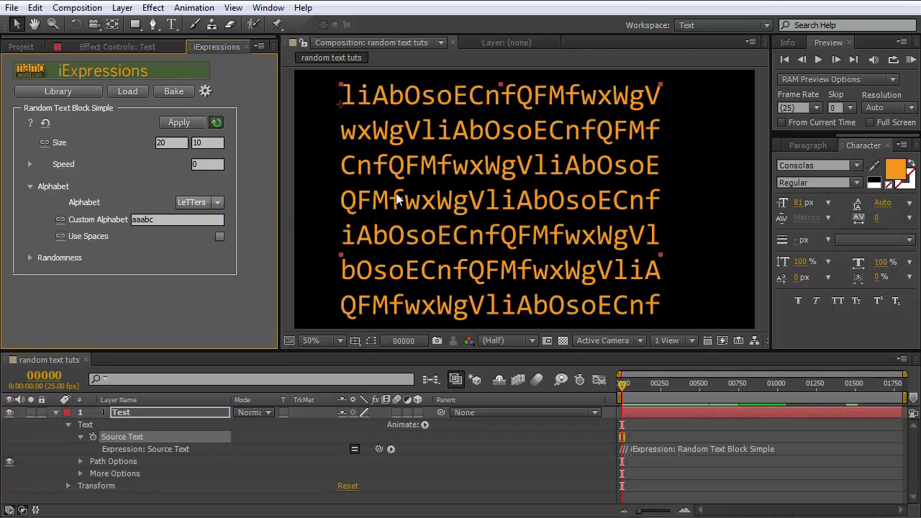
left_click(216, 202)
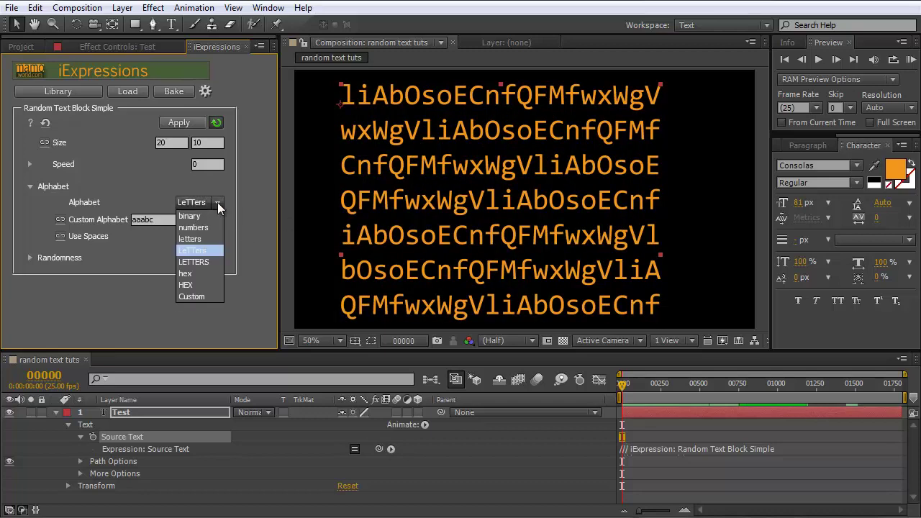
left_click(197, 262)
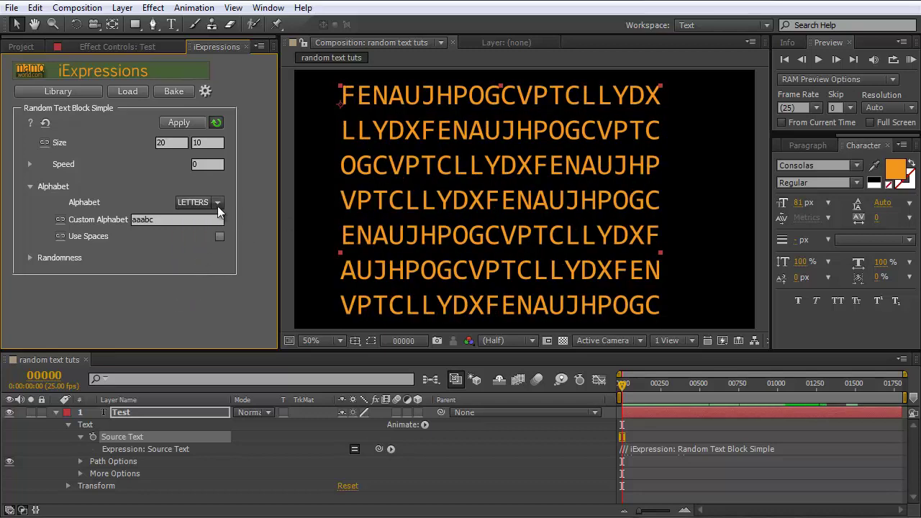
Try the lowercase hex and uppercase HEX alphabets for the random text
left_click(217, 203)
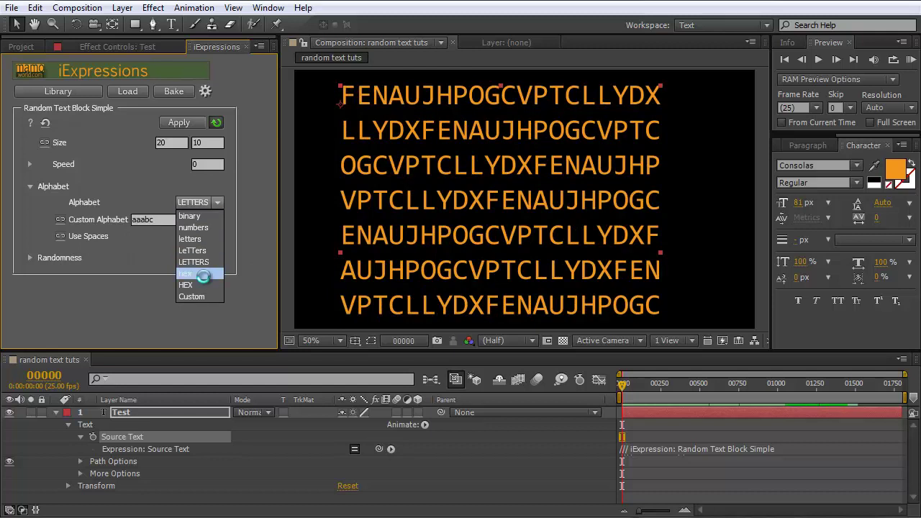
left_click(204, 276)
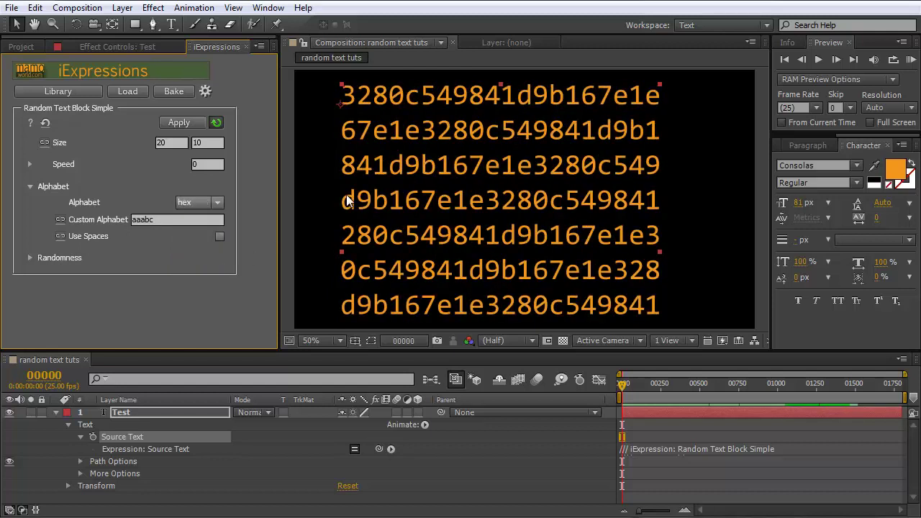
left_click(220, 202)
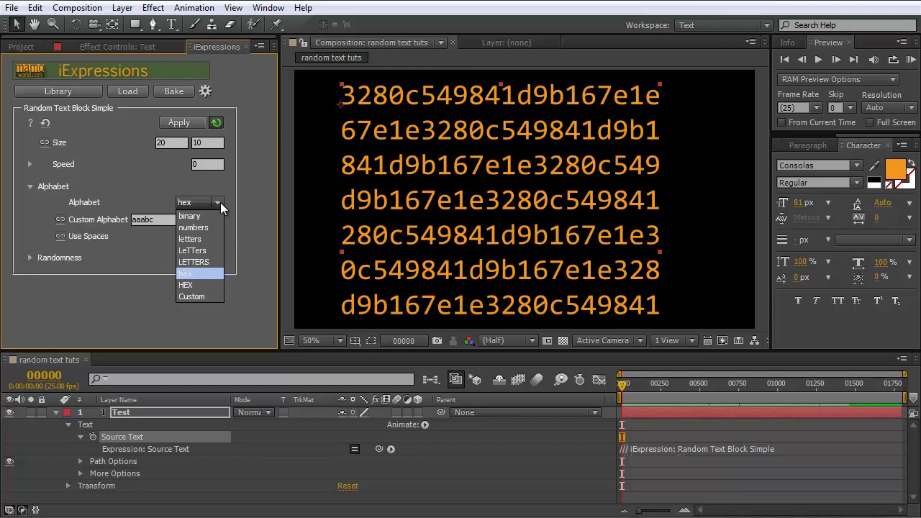
left_click(195, 281)
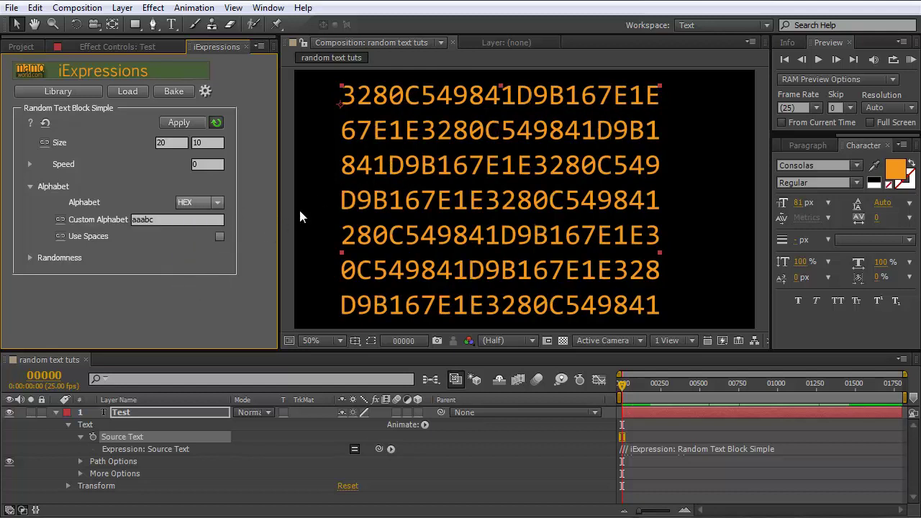
Set the random text's alphabet to Custom and show the help for the custom alphabet characters
left_click(216, 200)
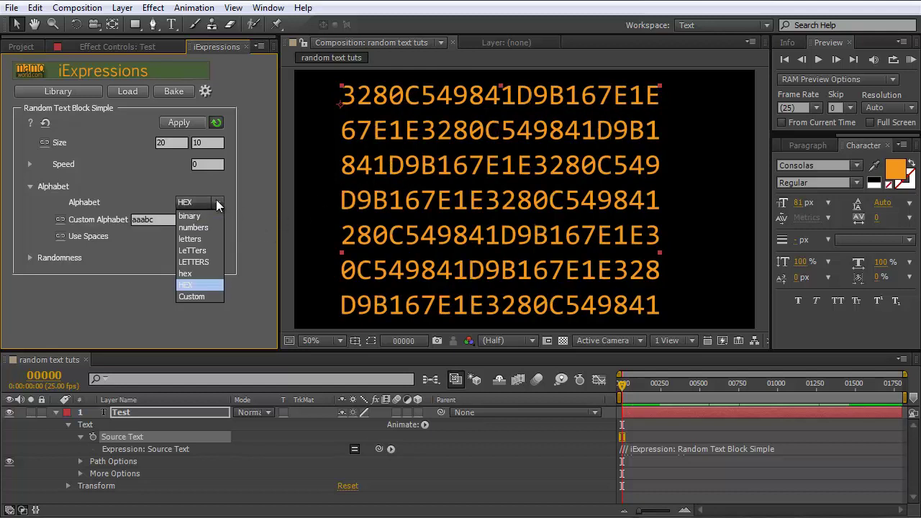
left_click(200, 296)
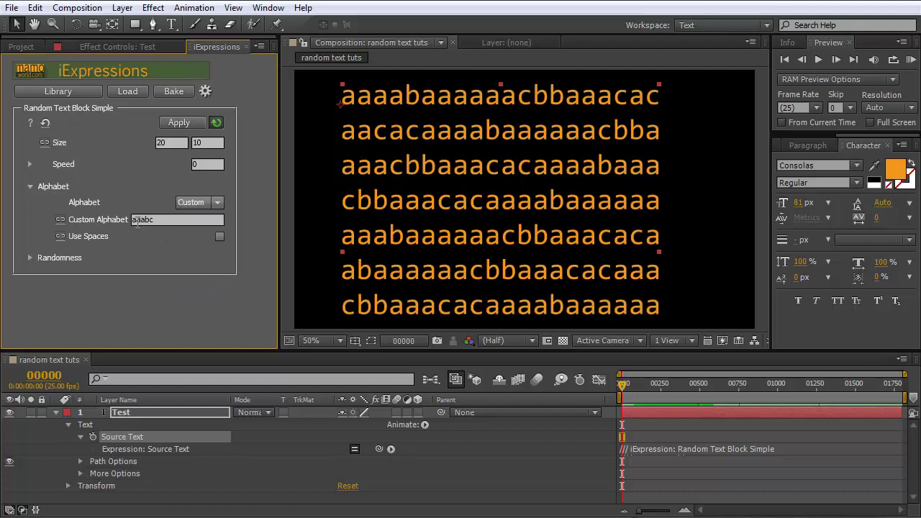
mouse_move(151, 220)
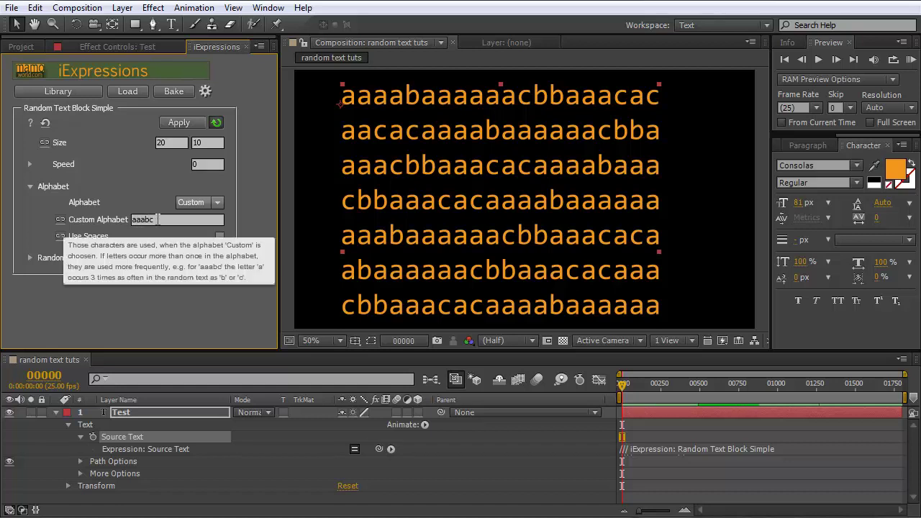
Add the characters "X." to the end of the Custom Alphabet so it reads "aaabcX."
left_click(142, 220)
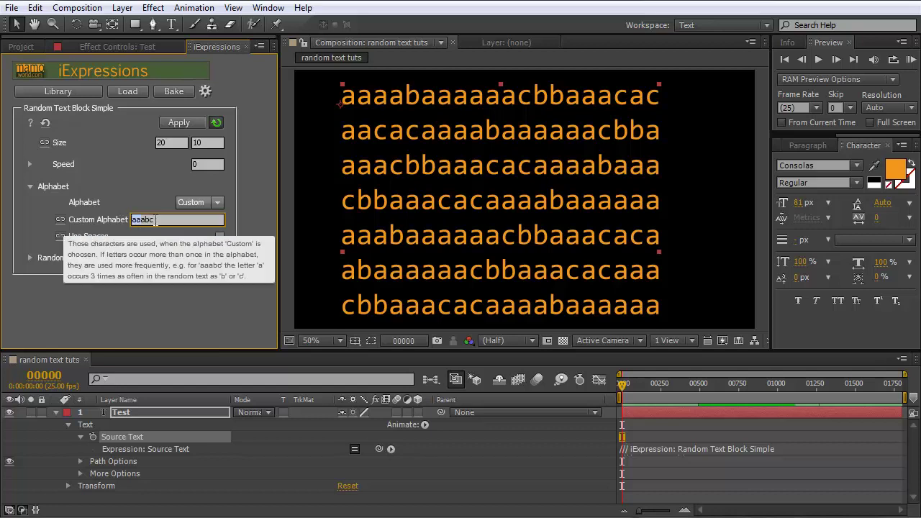
left_click(156, 220)
key("Left")
key("Left")
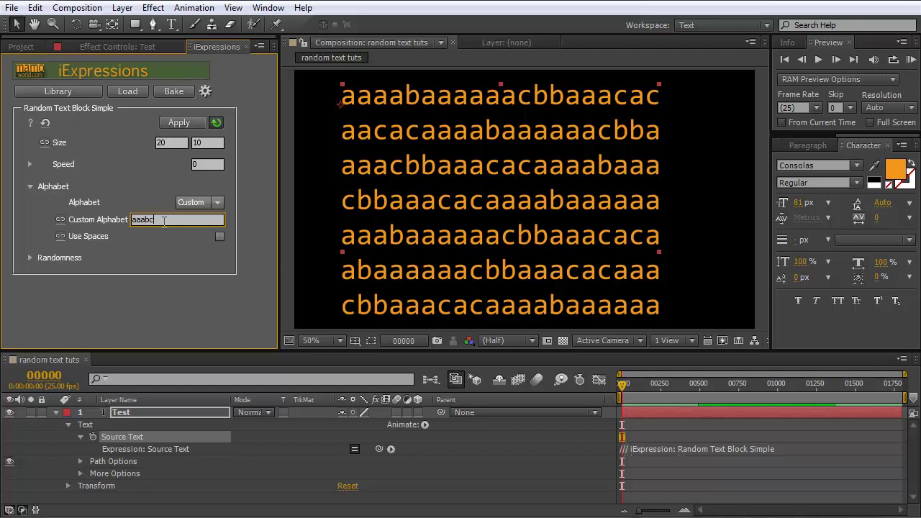
type("X.")
key("Return")
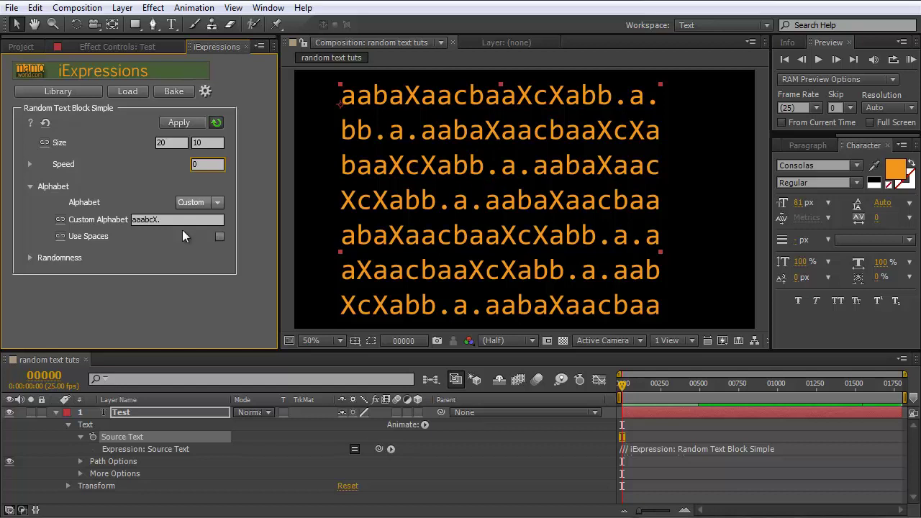
Turn on Use Spaces and insert several extra spaces after "aa" in the Custom Alphabet
left_click(220, 236)
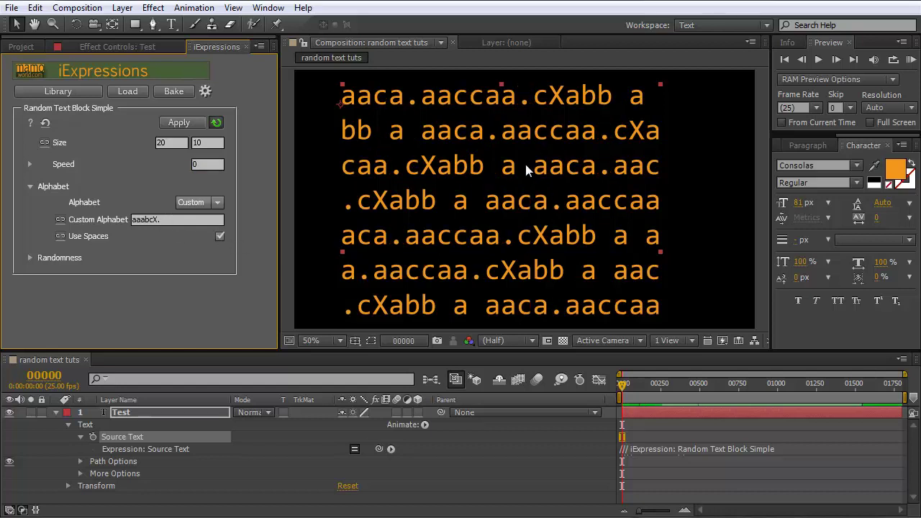
mouse_move(171, 219)
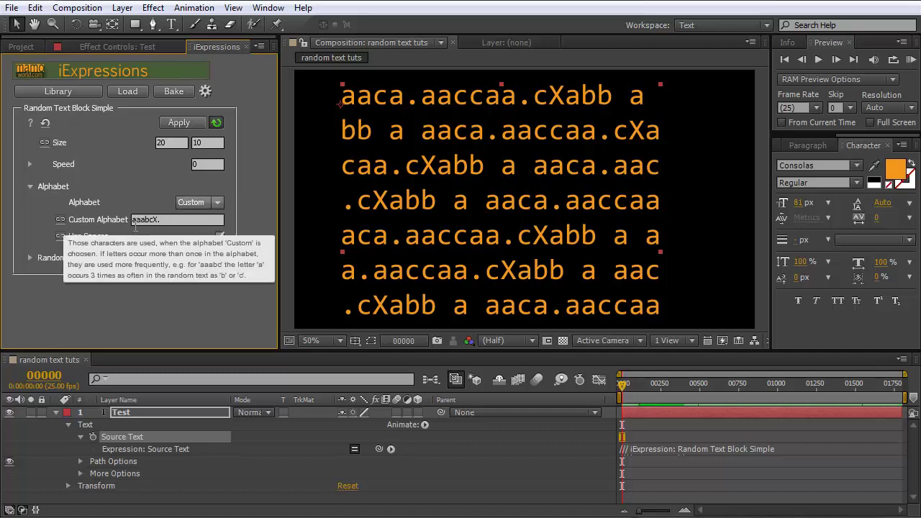
left_click(141, 221)
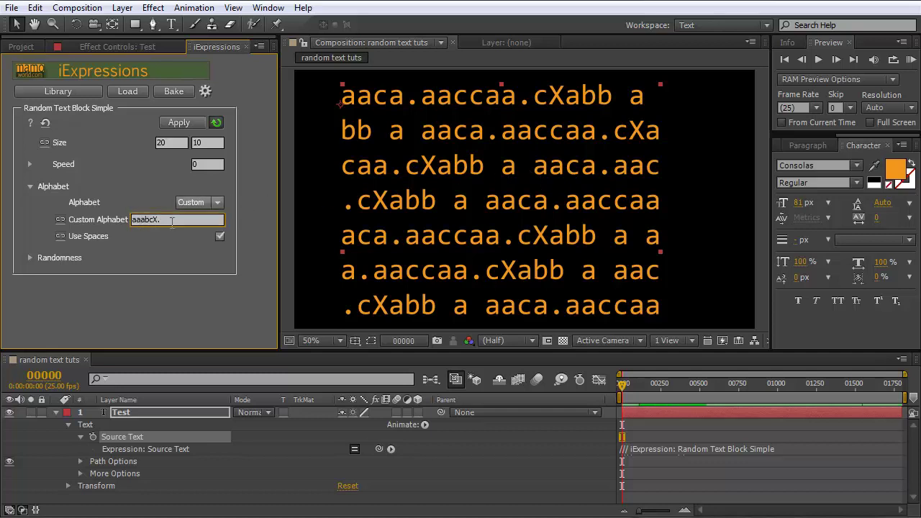
left_click(215, 164)
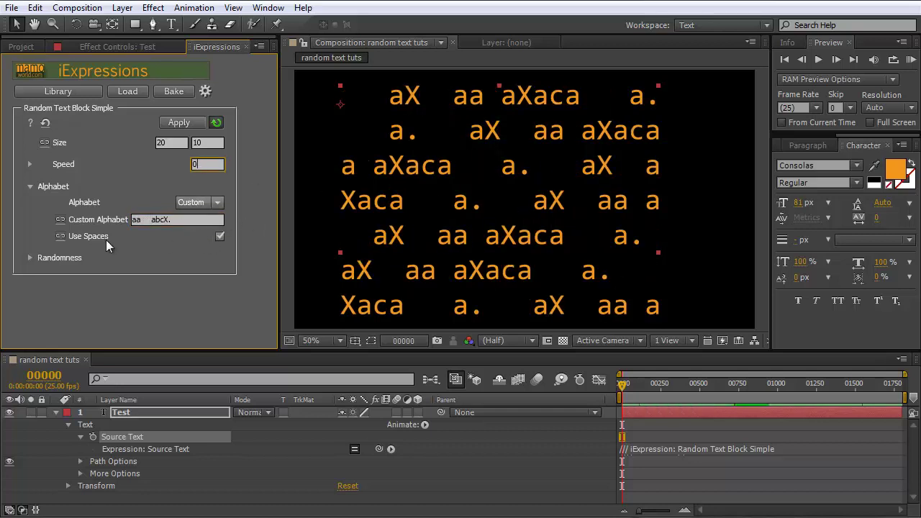
Switch the random text's alphabet to binary and turn off Use Spaces
left_click(217, 203)
left_click(204, 216)
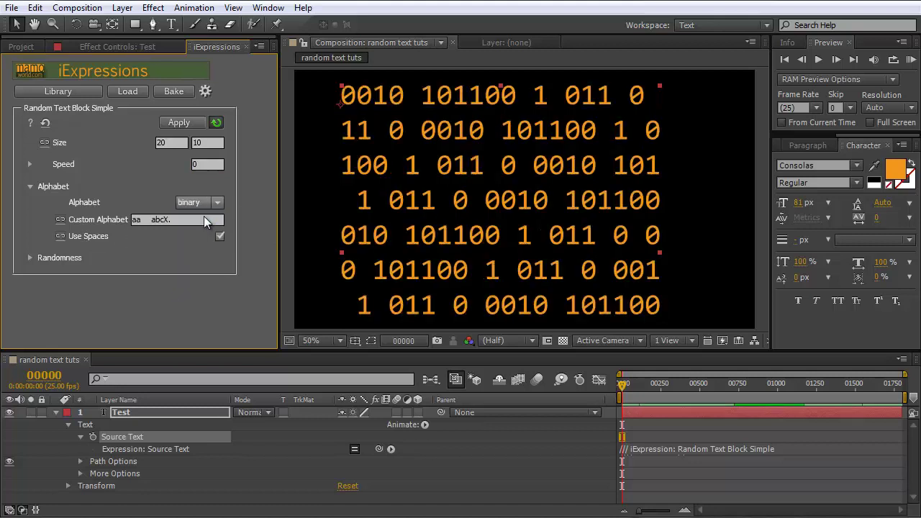
left_click(220, 236)
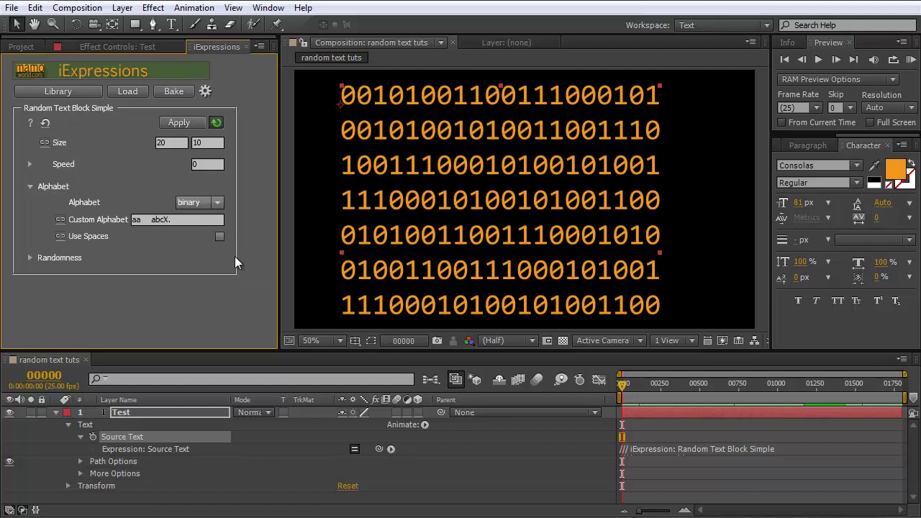
Show the Randomness options, try a Random Seed of 1 and settle on a Random Seed of 2
left_click(30, 258)
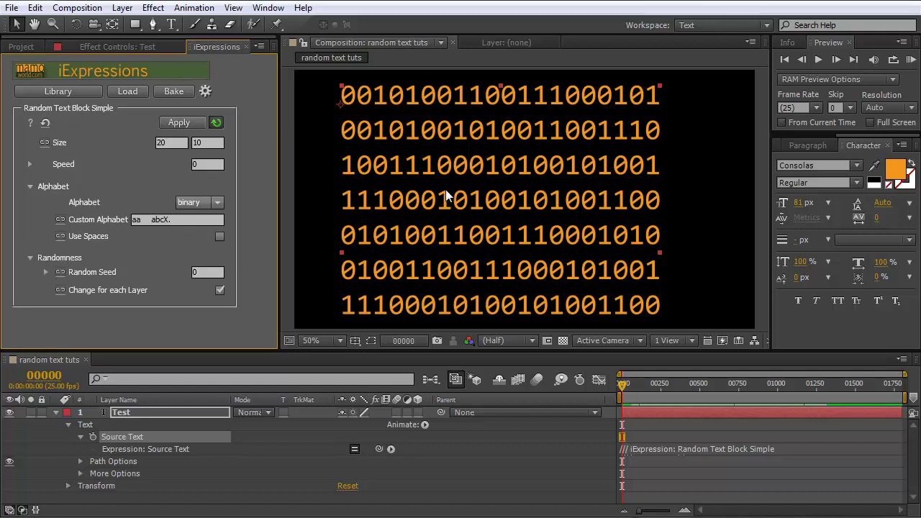
left_click(209, 272)
type("1")
left_click(213, 219)
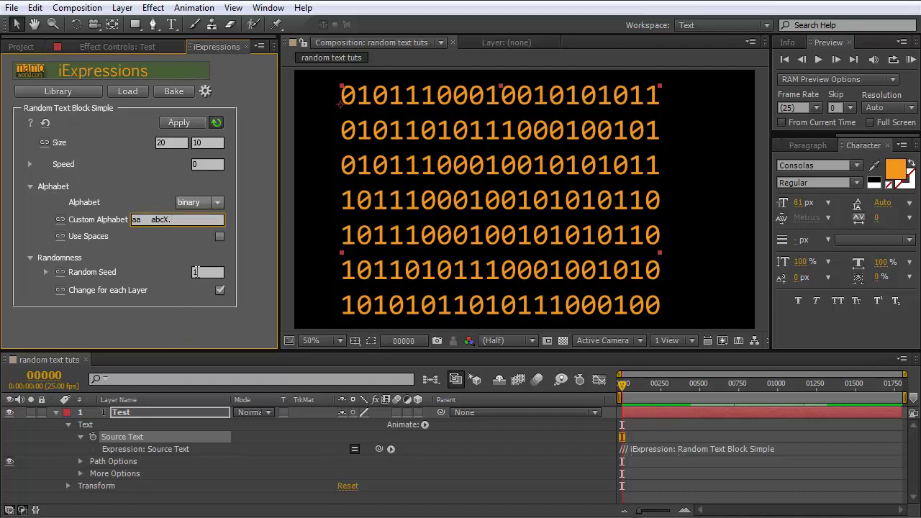
key("BackSpace")
type("2")
key("Return")
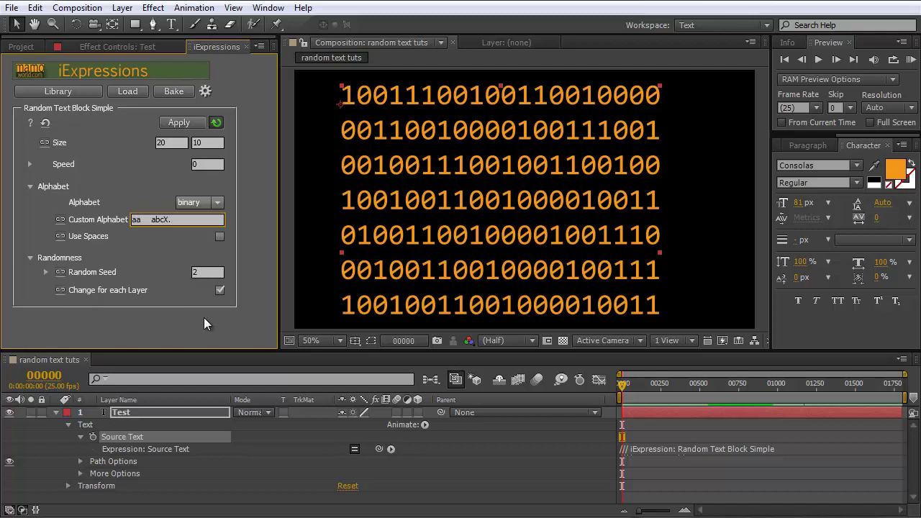
Duplicate the Test layer and apply the random text to both layers with Change for each Layer turned off
left_click(124, 412)
key("ctrl+d")
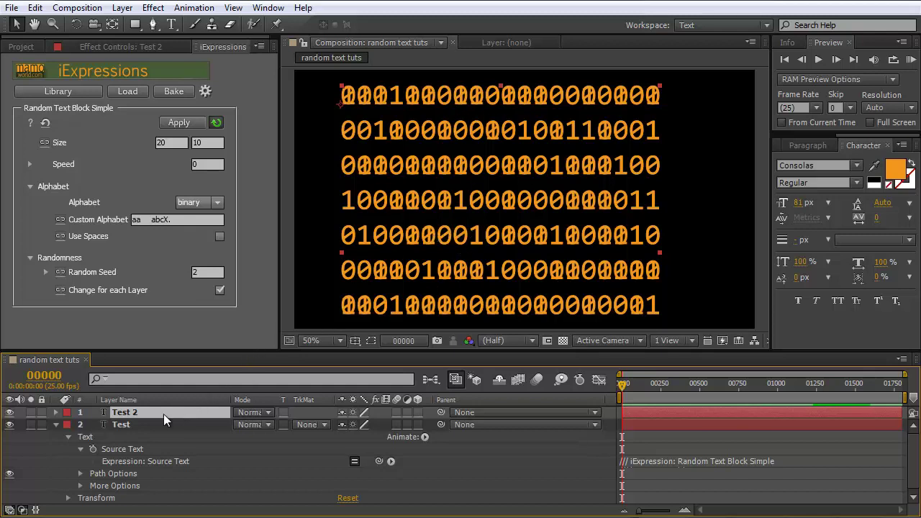
left_click(221, 290)
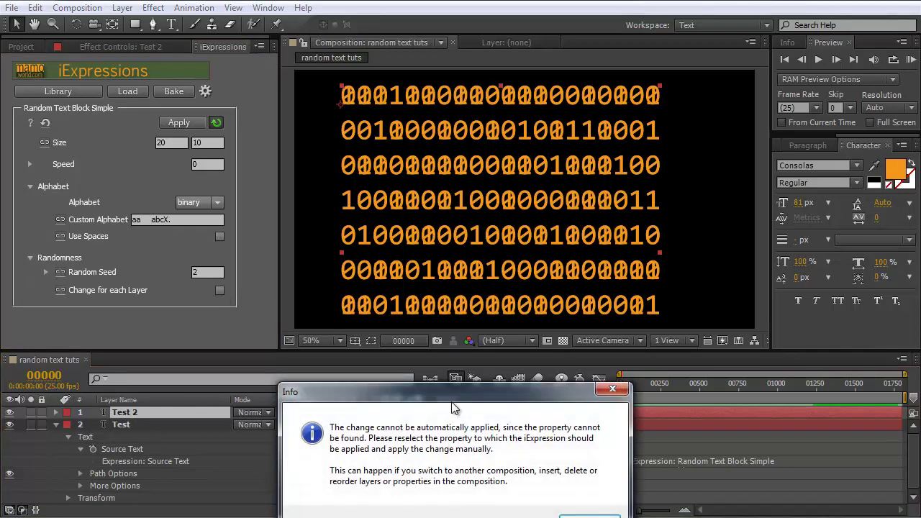
left_click_drag(451, 303, 449, 289)
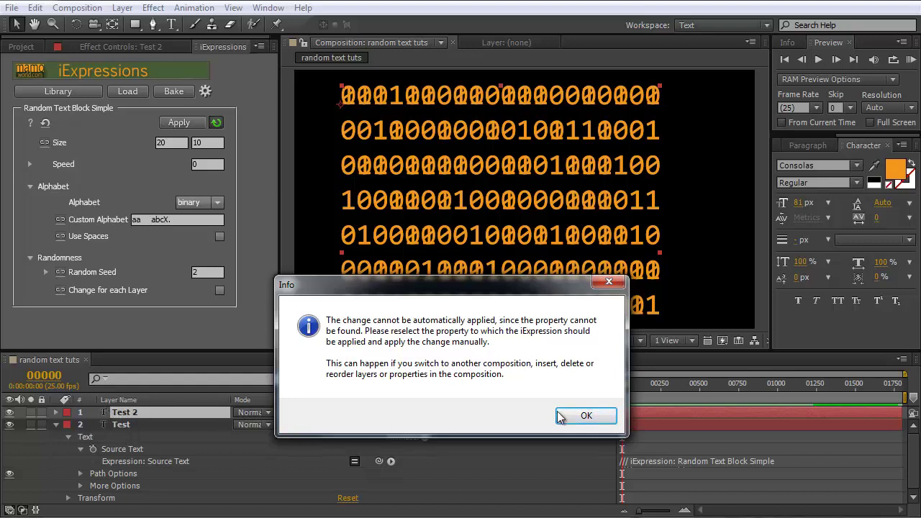
left_click(586, 415)
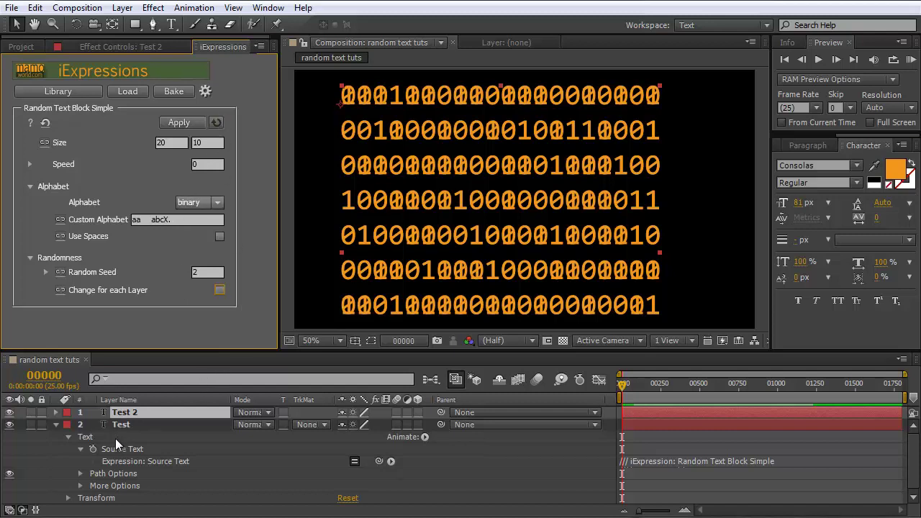
left_click(121, 425, "ctrl")
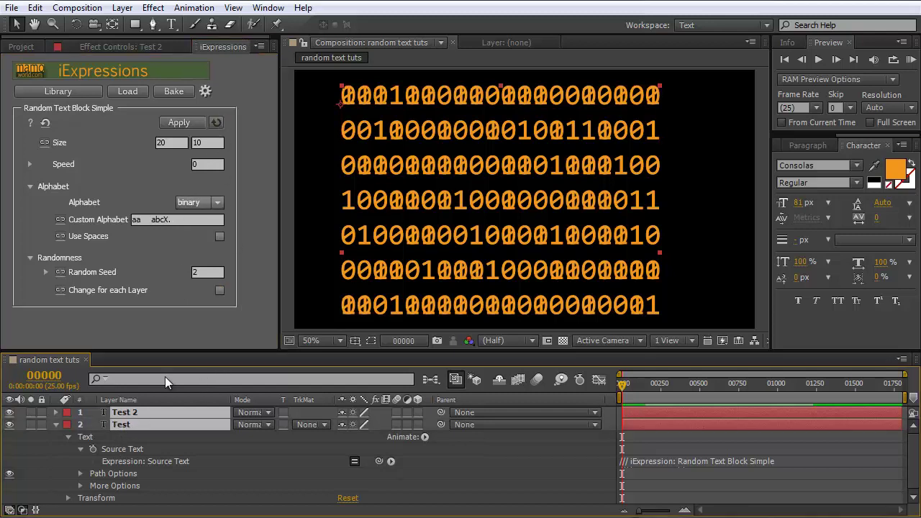
left_click(187, 122)
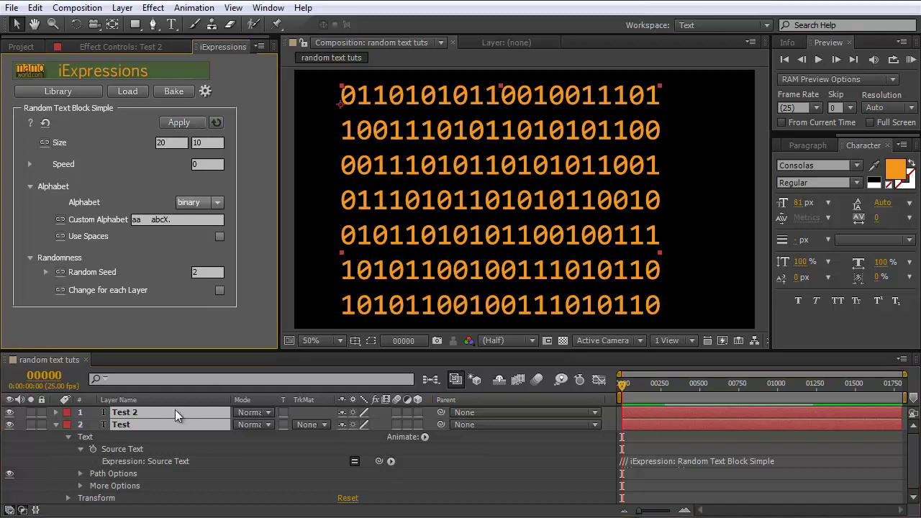
Shift the duplicated Test 2 text slightly in the composition to compare it with the text beneath
left_click(337, 205)
left_click(380, 203)
left_click_drag(380, 202, 380, 209)
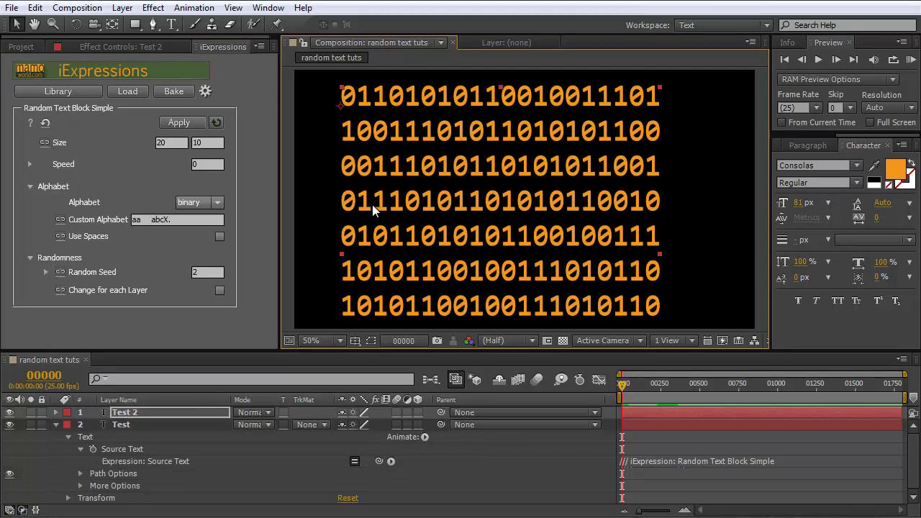
mouse_move(94, 291)
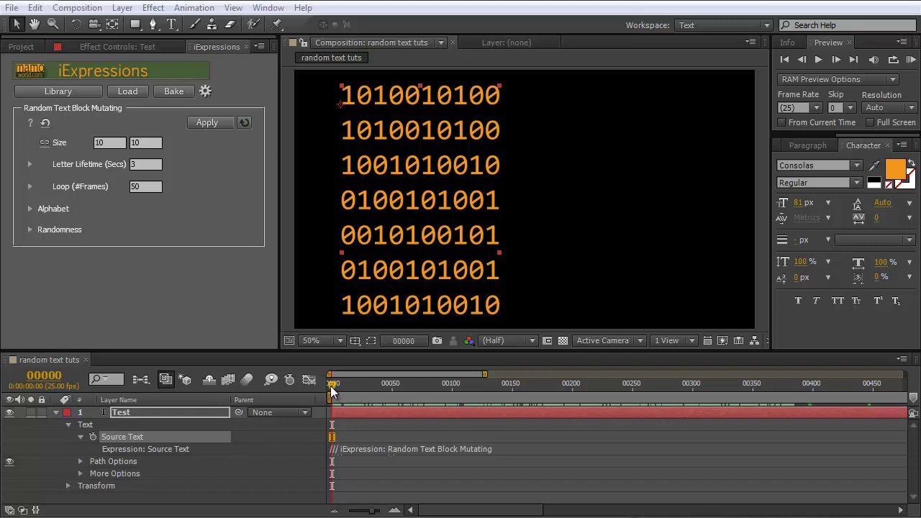
Set the mutating text block's width to 20 letters, apply it and scrub from frame 0 to frame 30
mouse_move(335, 386)
left_mouse_down()
mouse_move(512, 401)
mouse_move(328, 400)
left_mouse_up()
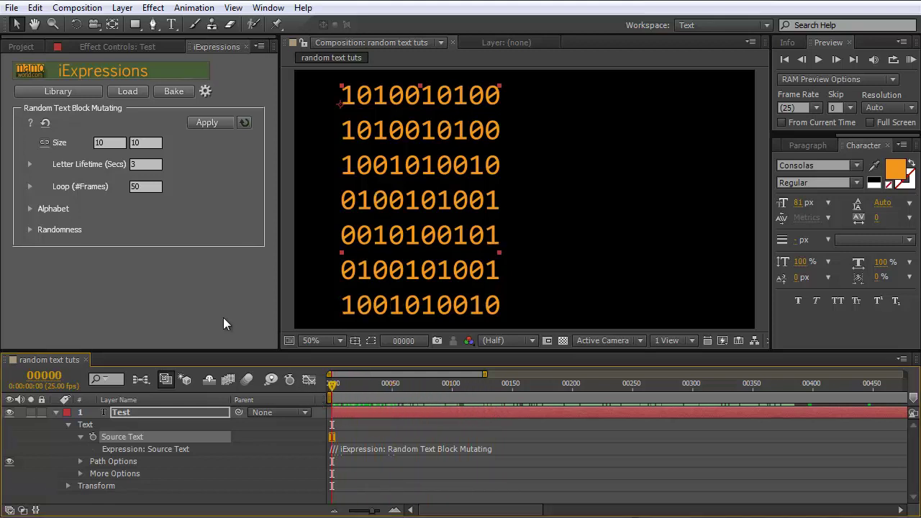
left_click(108, 141)
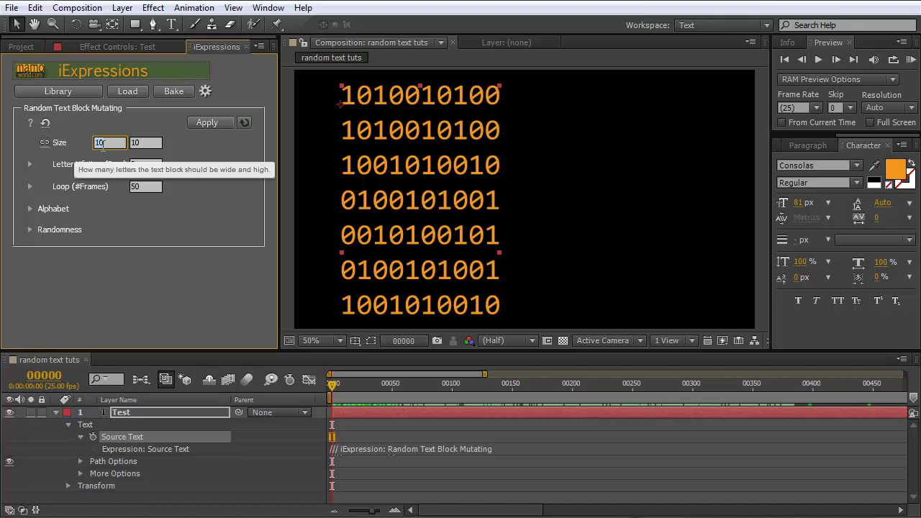
type("20")
left_click(195, 122)
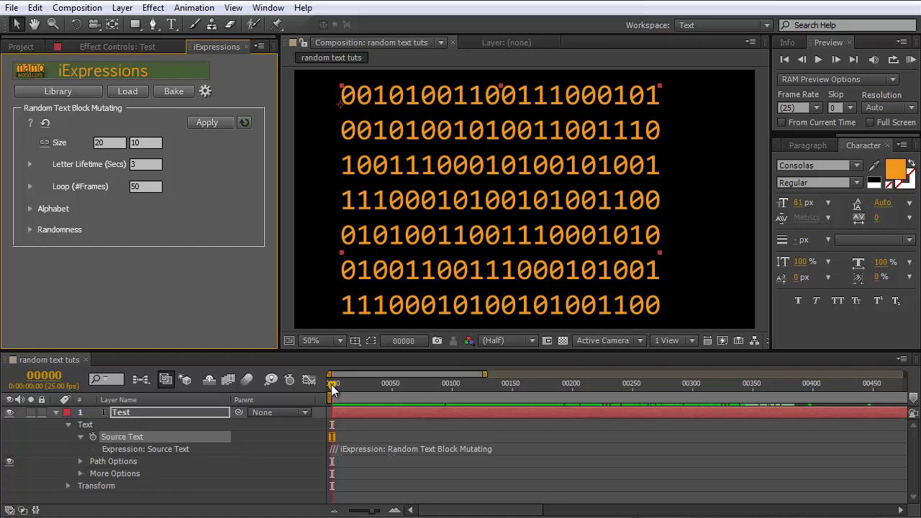
left_click_drag(331, 384, 367, 384)
Set Letter Lifetime to 10 seconds on the Source Text with automatic applying on, and scrub to about frame 87
mouse_move(144, 164)
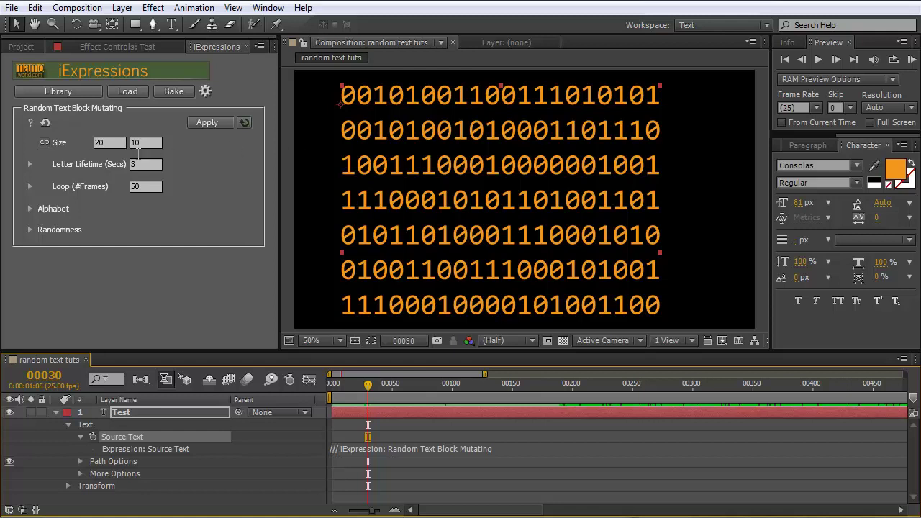
left_click(146, 164)
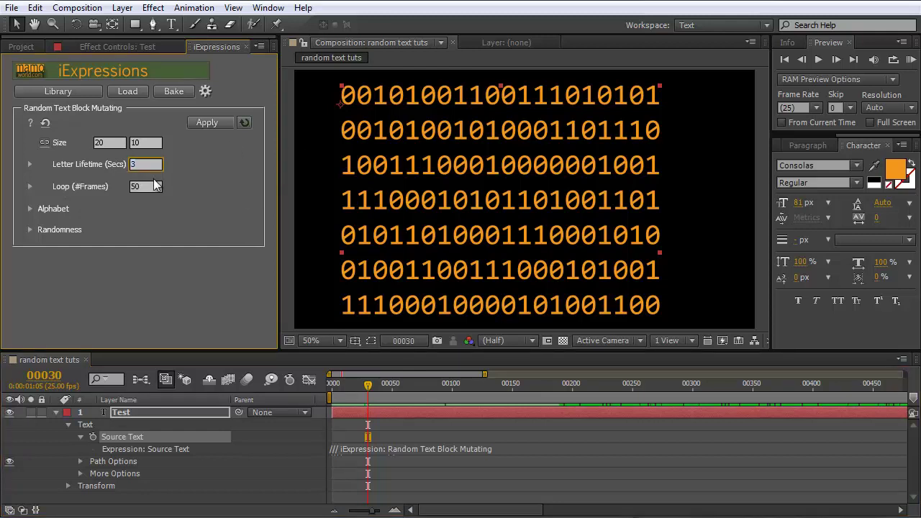
type("10")
left_click(126, 434)
left_click(207, 123)
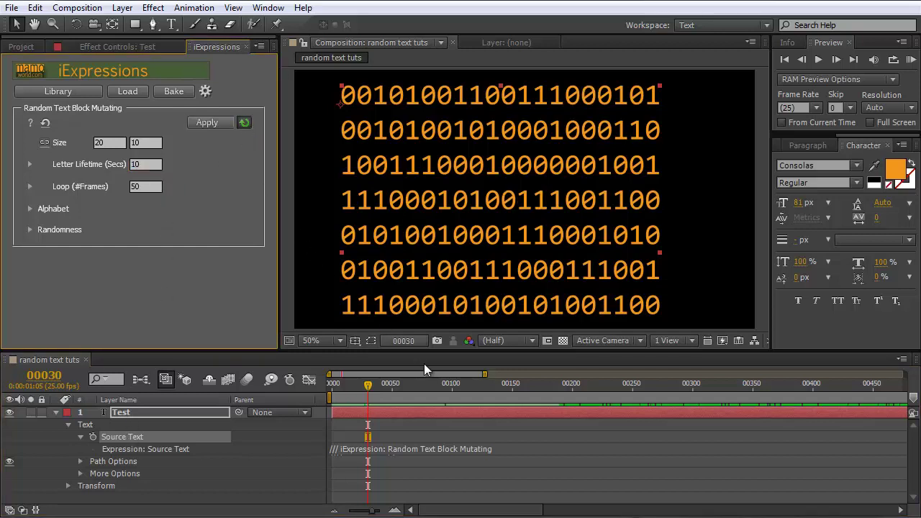
left_click_drag(368, 387, 435, 388)
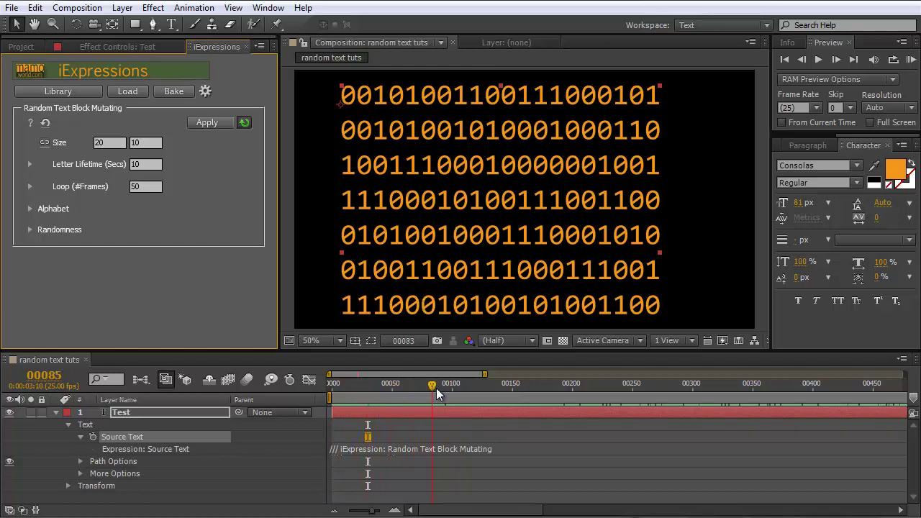
Set Letter Lifetime to 0.5 seconds and scrub back to frame 0 to check the faster mutation
left_click(144, 164)
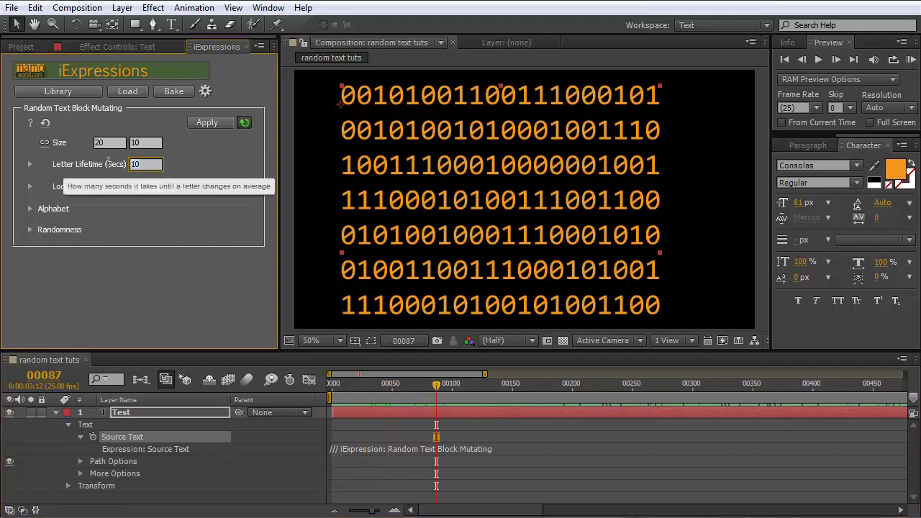
type("0.5")
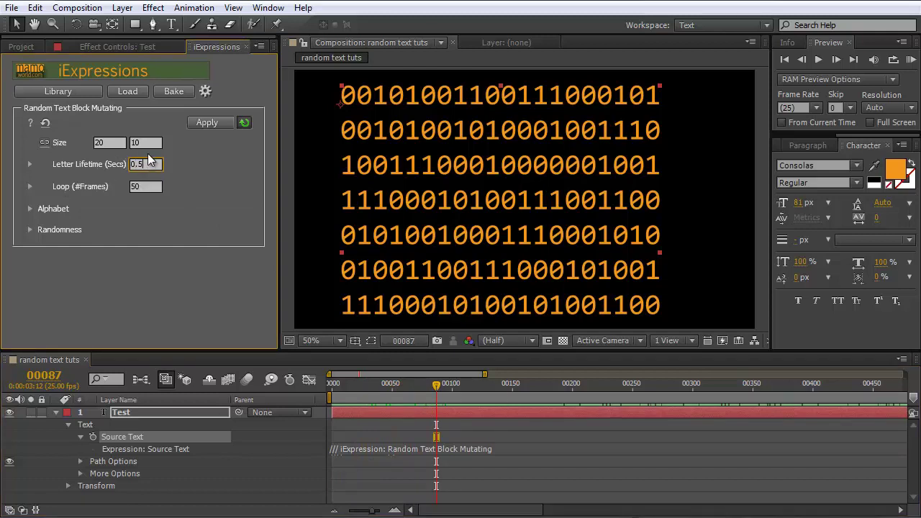
left_click(148, 144)
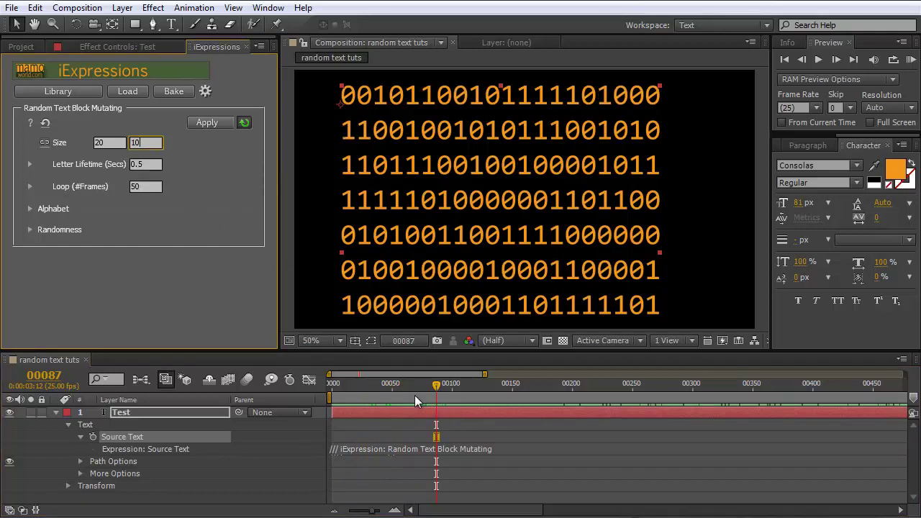
left_click(344, 385)
left_click_drag(345, 388, 325, 392)
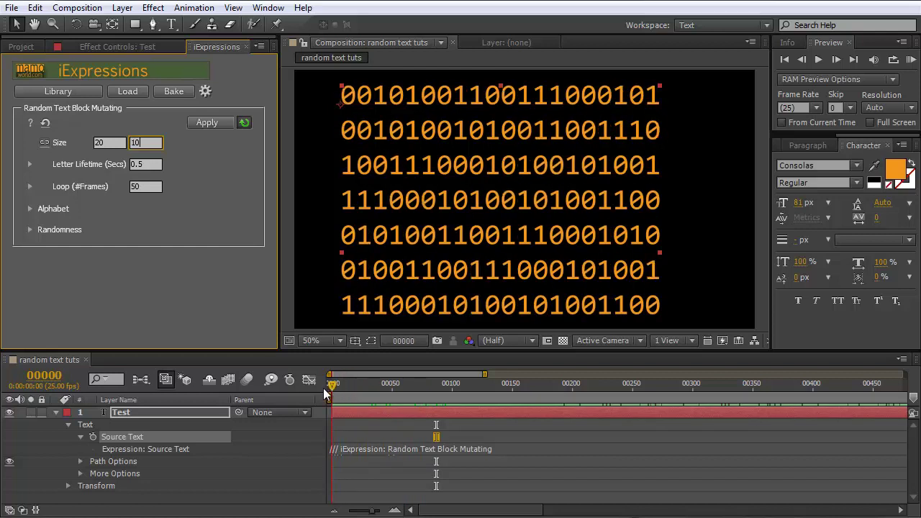
Move the current time to frame 50 to check the text at the 50-frame loop point
left_click(212, 283)
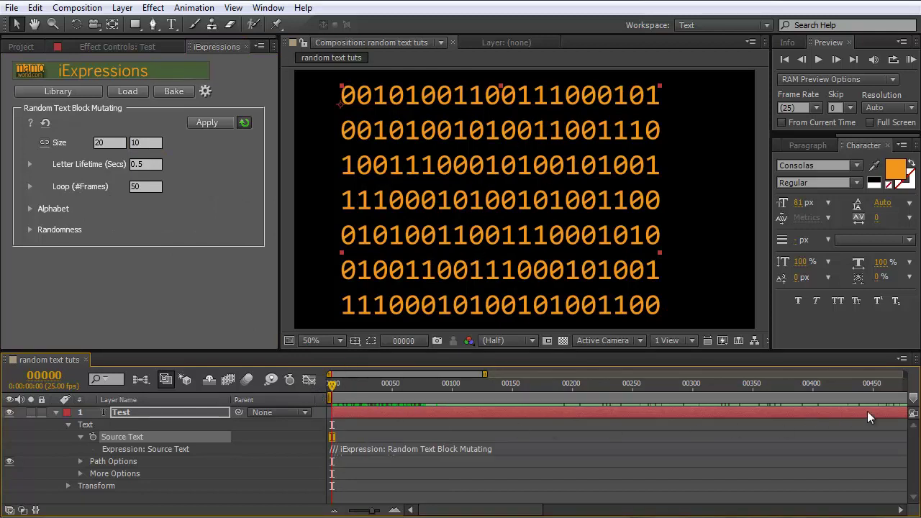
left_click(395, 384)
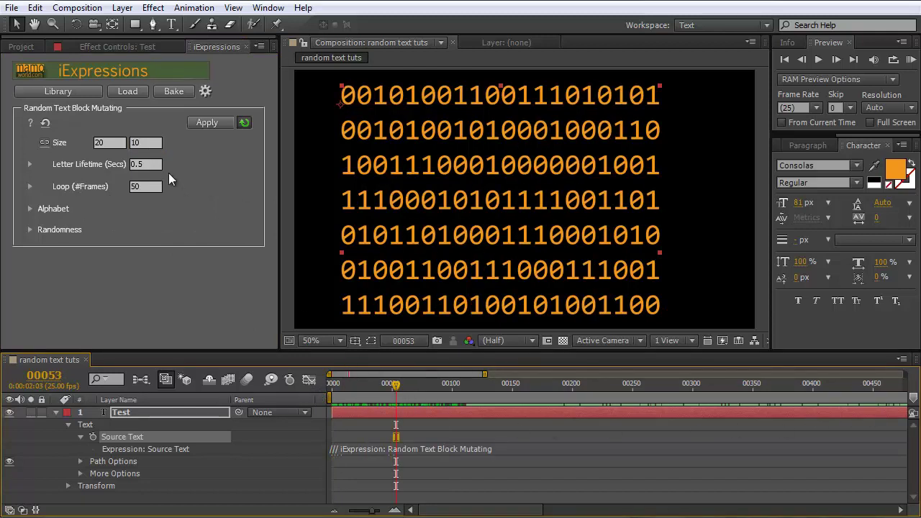
left_click(56, 376)
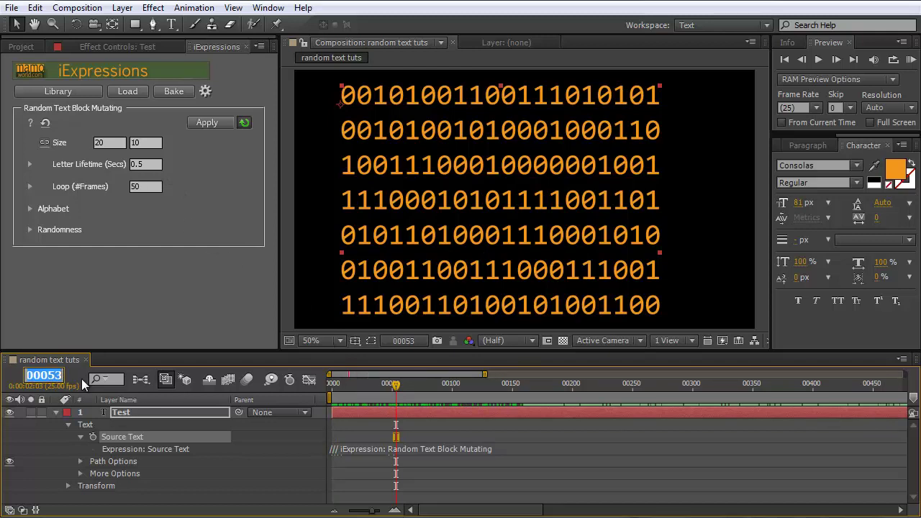
type("50")
key("Return")
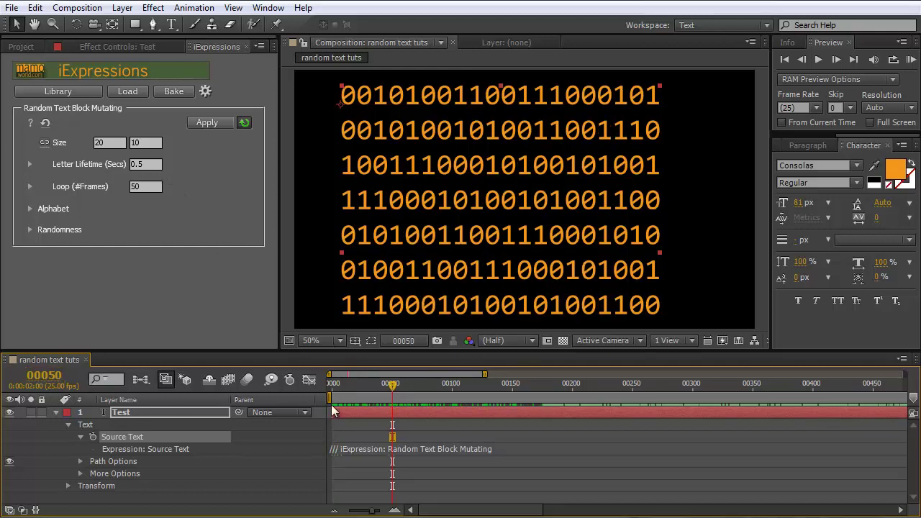
End the work area at frame 50 and play a RAM preview of the looping mutating text
key("n")
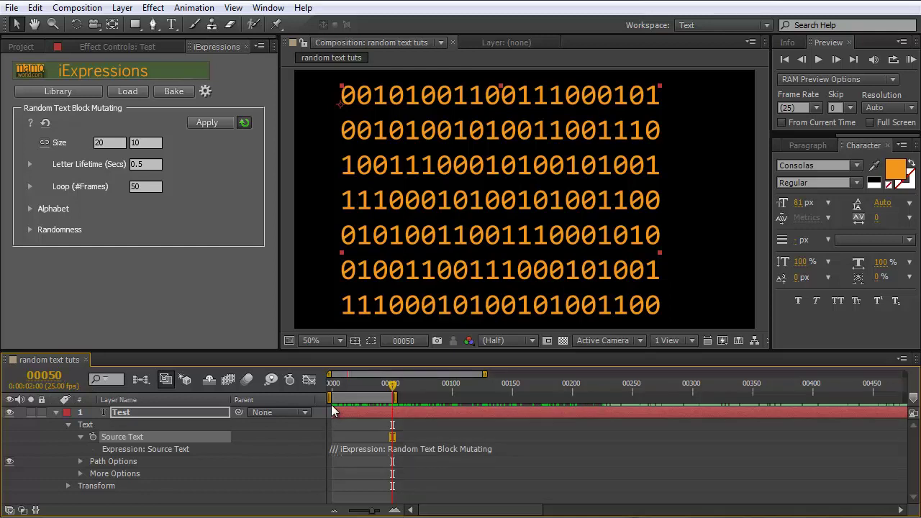
key("KP_0")
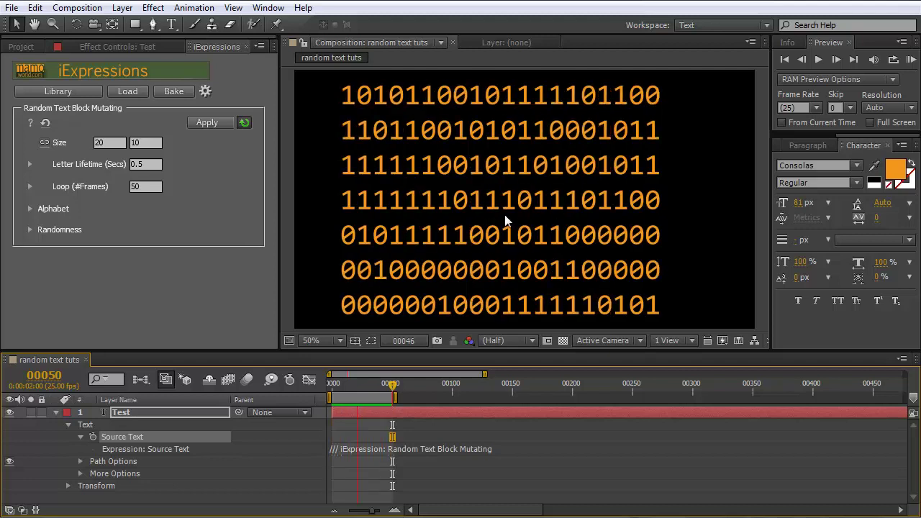
left_click(391, 385)
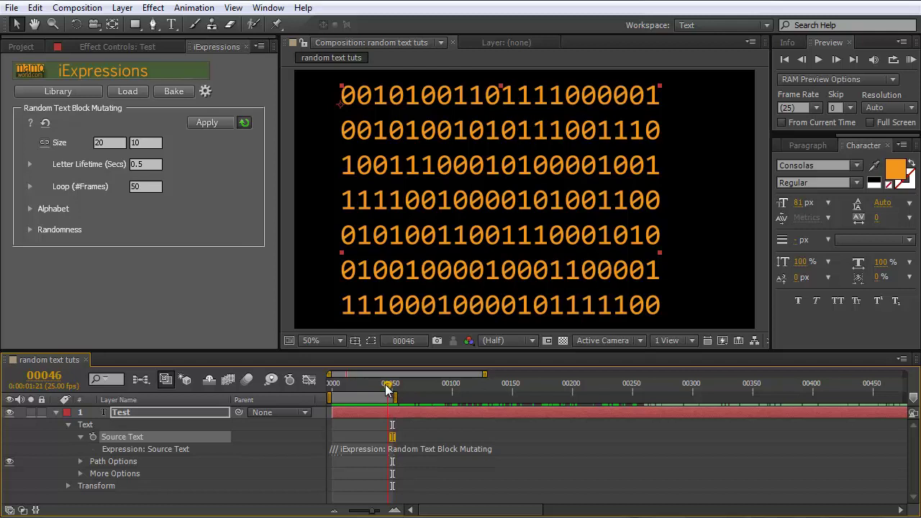
Compare the mutating text at frames 46 and 38 and read the description of the Loop setting
left_click(387, 386)
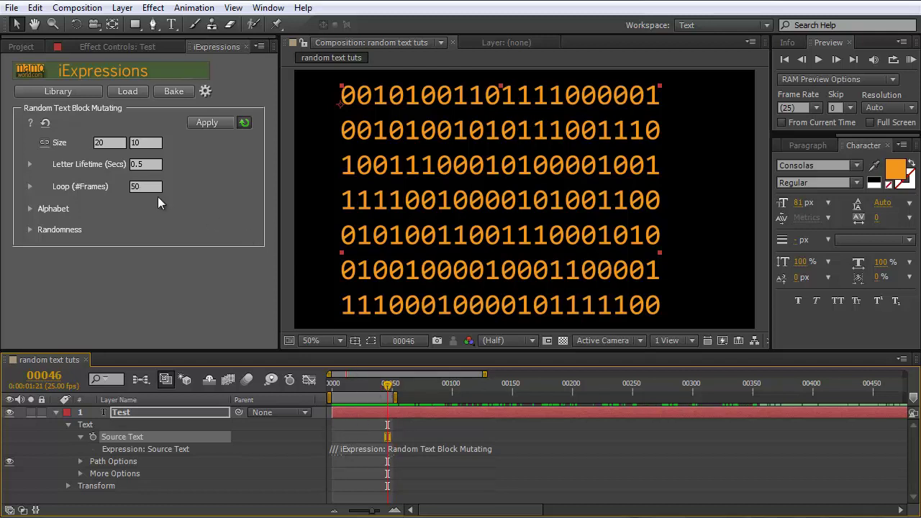
mouse_move(83, 184)
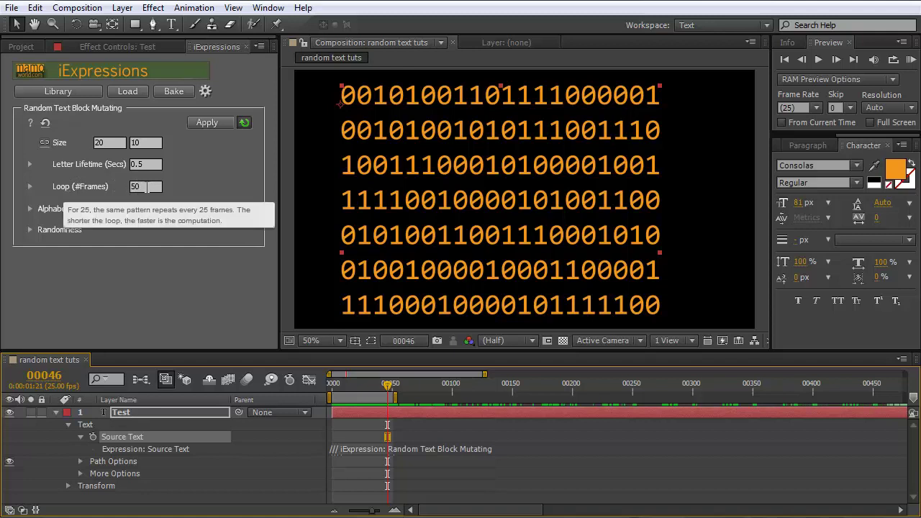
mouse_move(389, 390)
left_mouse_down()
mouse_move(334, 385)
mouse_move(393, 386)
mouse_move(378, 386)
left_mouse_up()
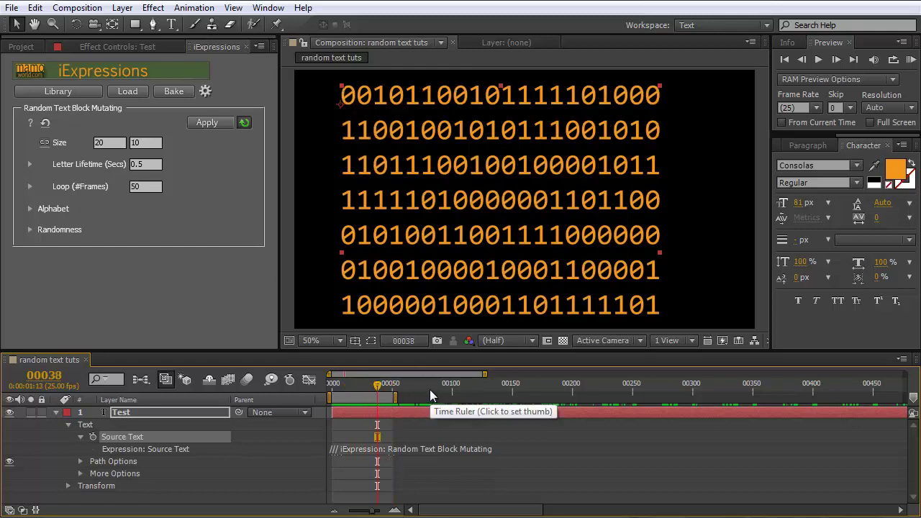
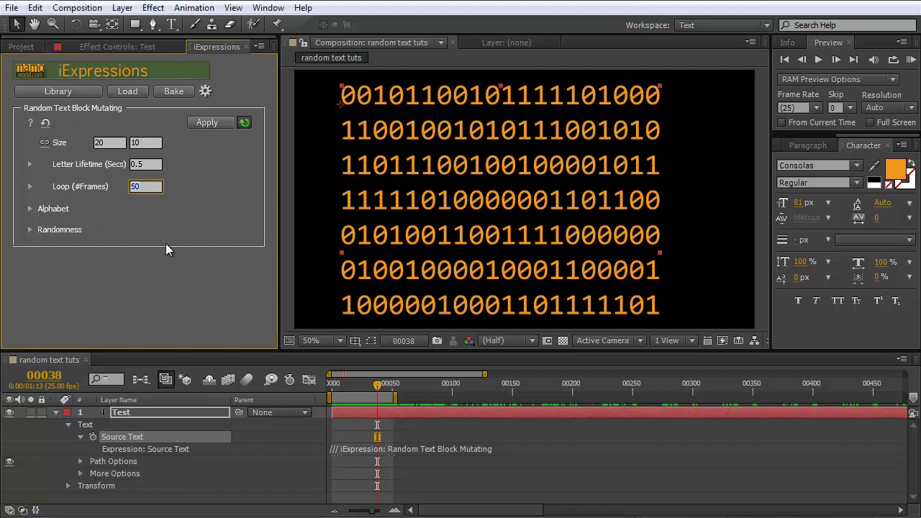
Set Loop to 10 frames, scrub to frame 19 and preview the shorter loop
type("10")
left_click(150, 164)
left_click_drag(385, 383, 355, 384)
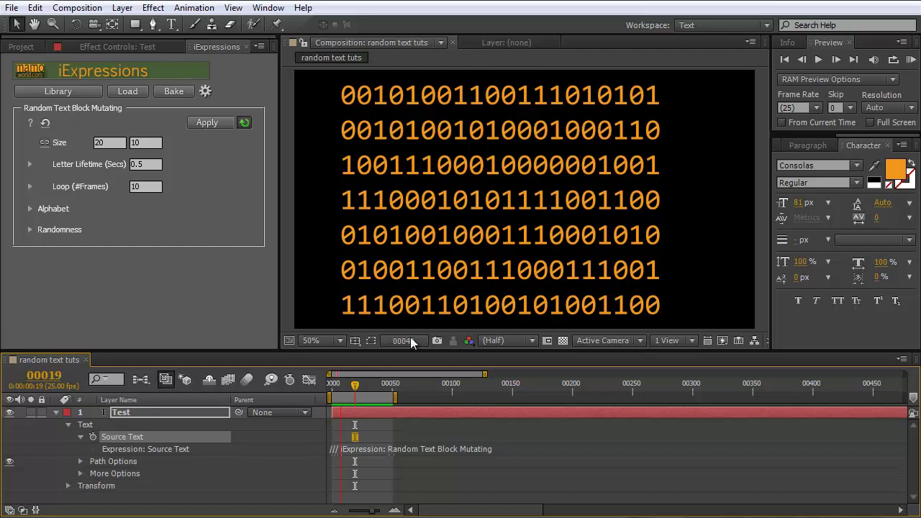
key("space")
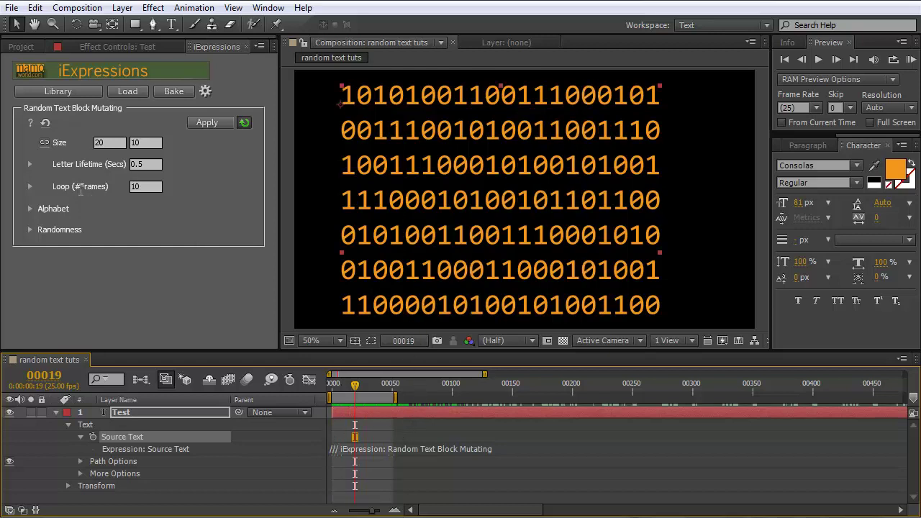
mouse_move(70, 191)
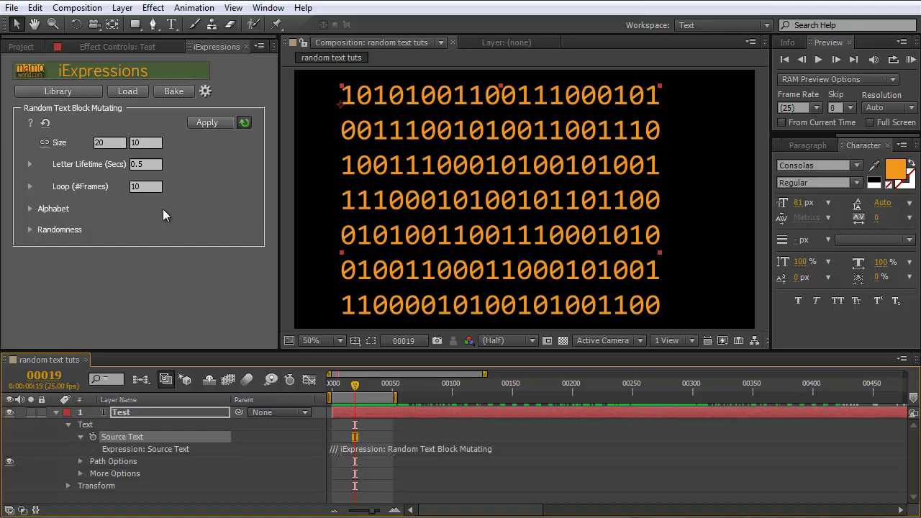
mouse_move(140, 186)
Try the numbers alphabet on the mutating block, switch it to letters, and scrub to frame 32
left_click(30, 209)
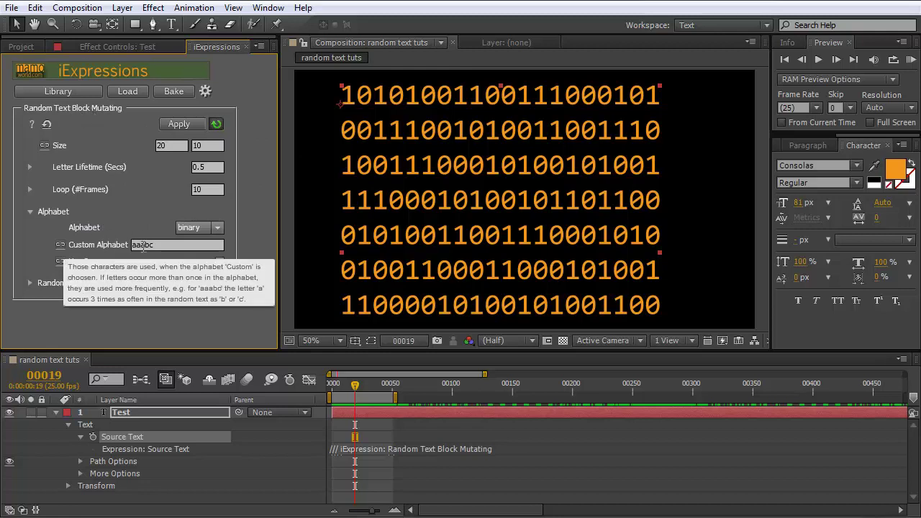
left_click(217, 227)
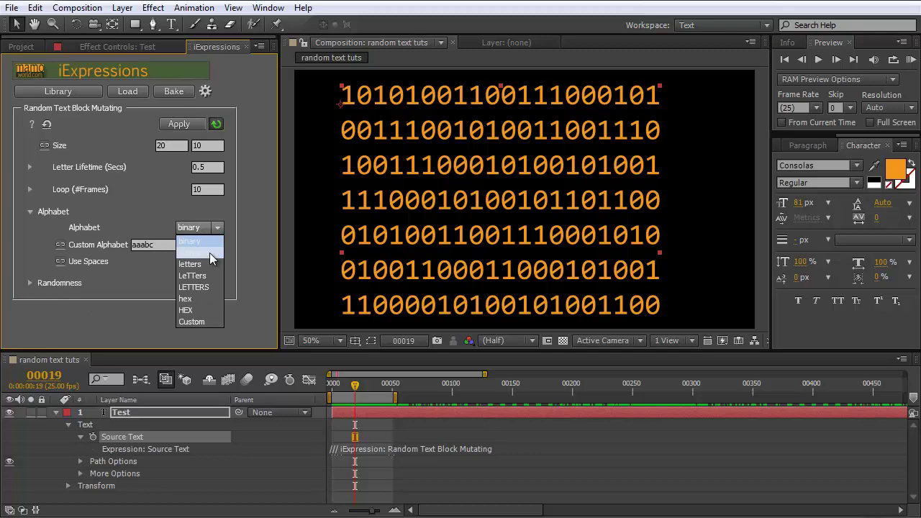
left_click(209, 252)
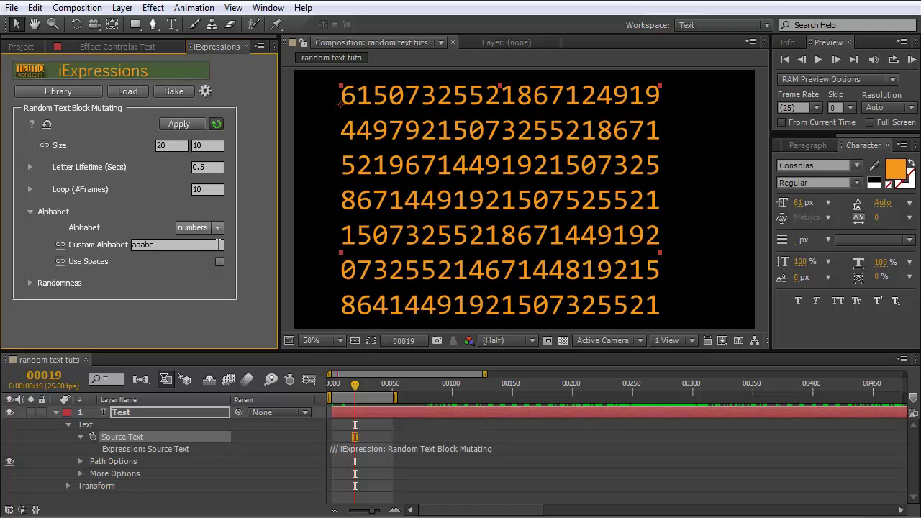
left_click(212, 228)
left_click(204, 264)
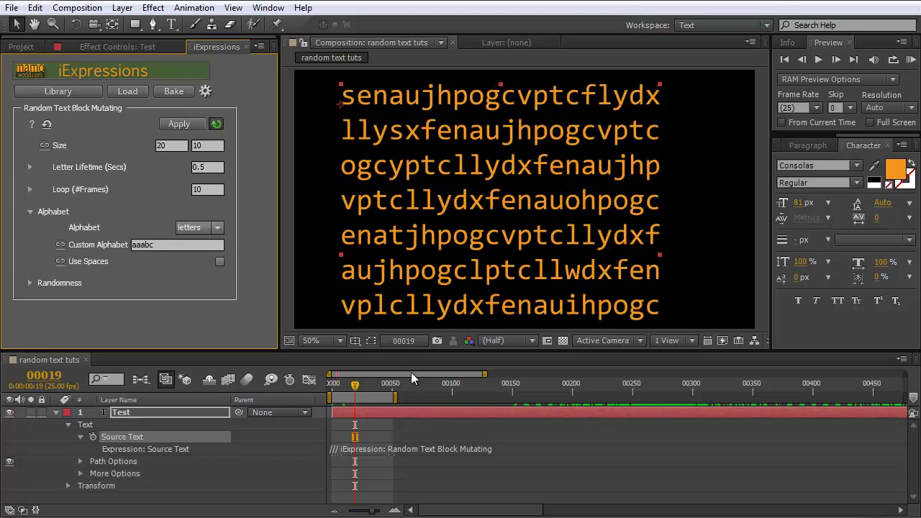
mouse_move(356, 387)
left_mouse_down()
mouse_move(331, 389)
mouse_move(369, 388)
left_mouse_up()
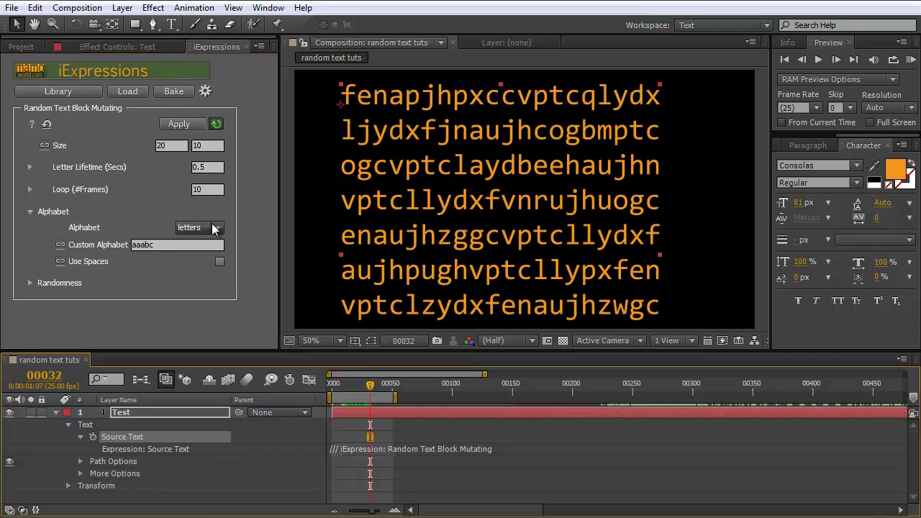
Set the mutating block's Random Seed to 1 in the Randomness options
left_click(31, 283)
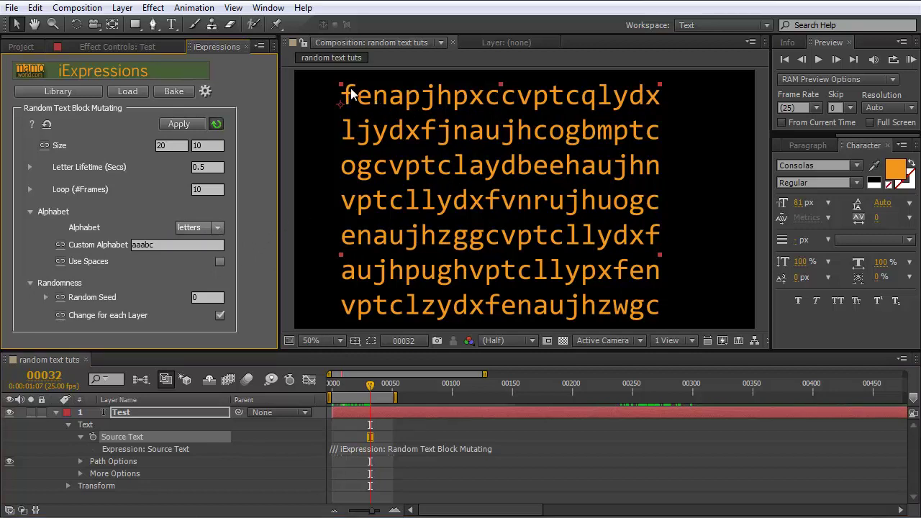
left_click(206, 297)
type("1")
left_click(182, 245)
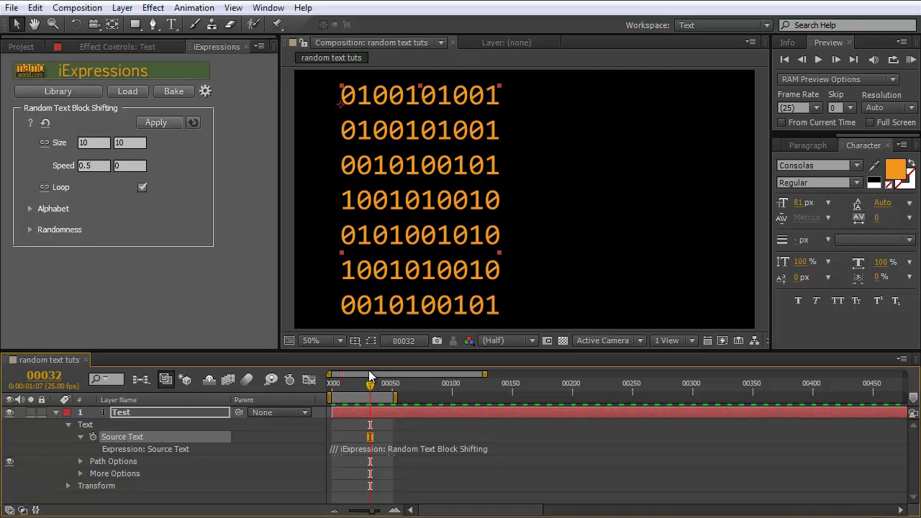
Return to frame 0 and step frame by frame to frame 7 to examine how the shifting text block moves
left_click_drag(370, 387, 329, 383)
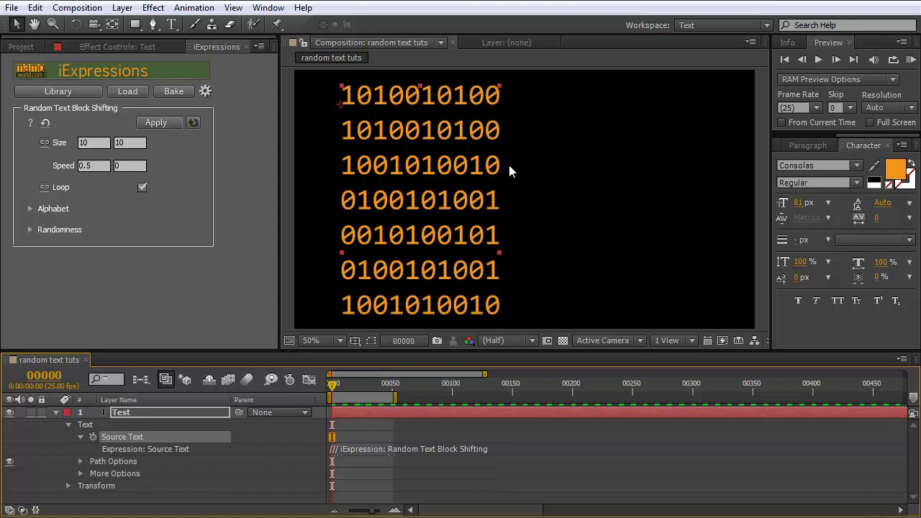
key("Page_Down")
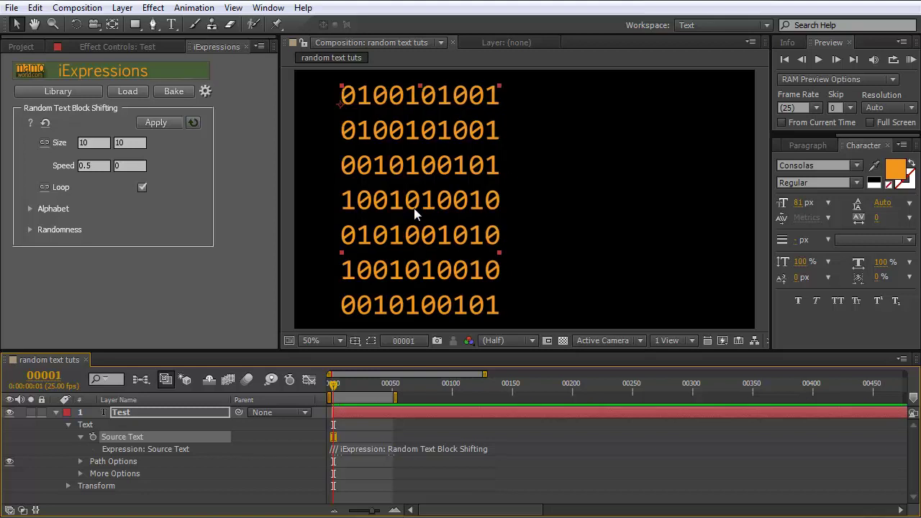
key("Page_Down")
key("Page_Down")
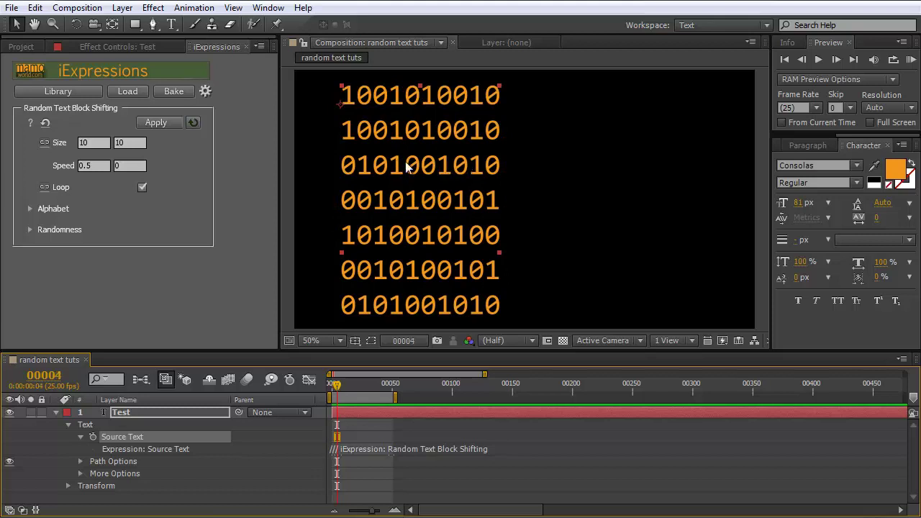
key("Page_Down")
key("Page_Down")
key("Page_Down")
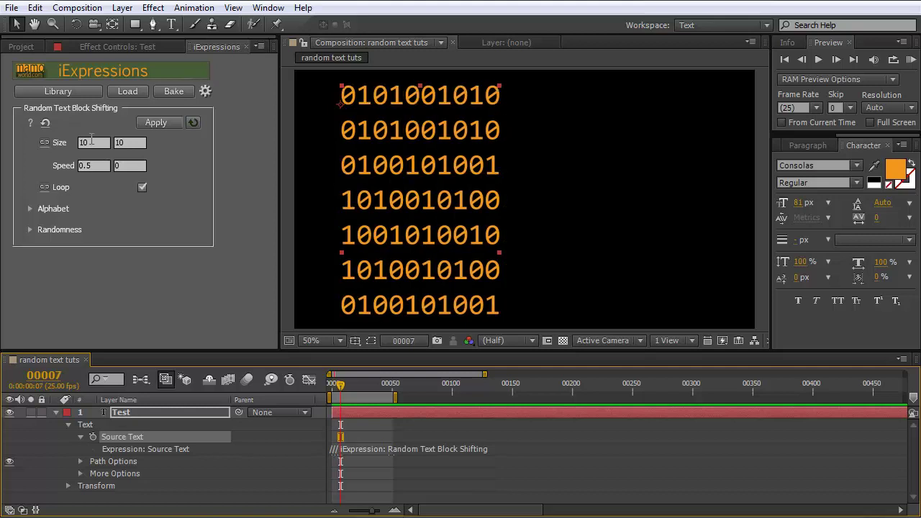
Set the shifting block's horizontal Speed to -0.5, apply it, and step forward to frame 10 to check the direction
mouse_move(94, 166)
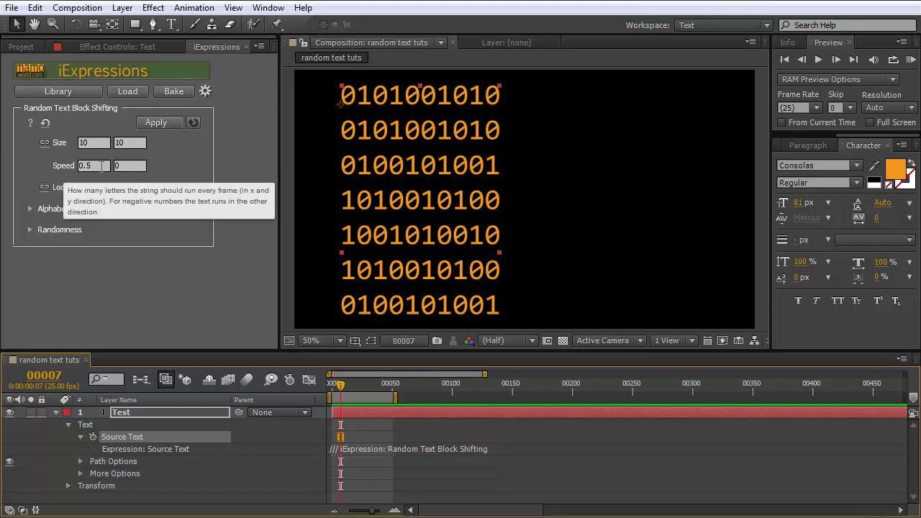
left_click(92, 165)
left_click(80, 166)
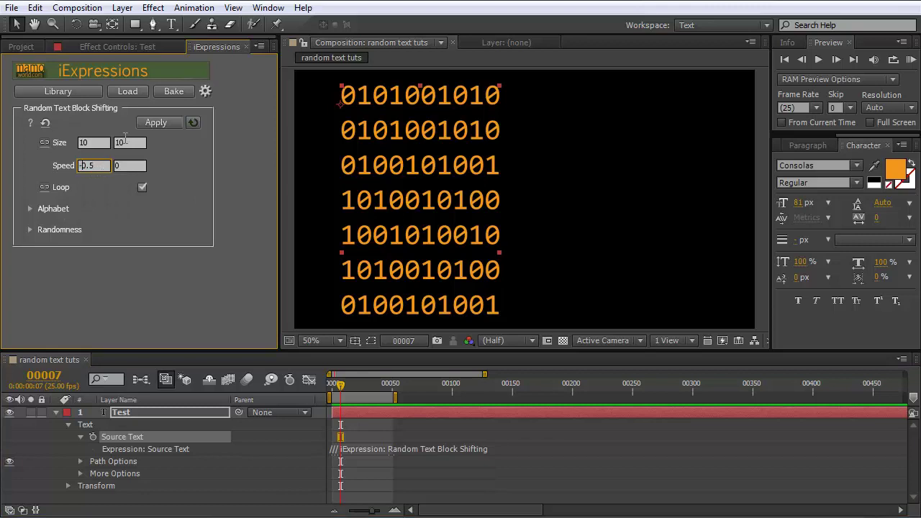
left_click(151, 123)
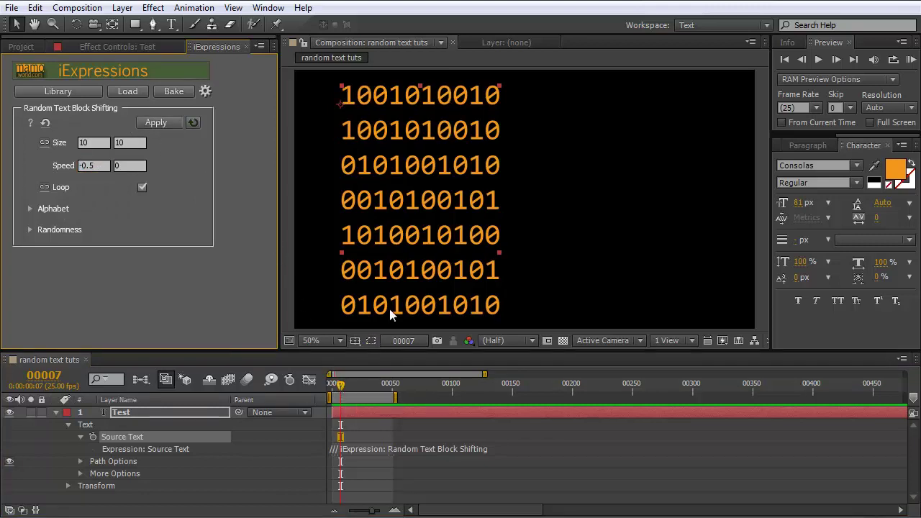
left_click(343, 390)
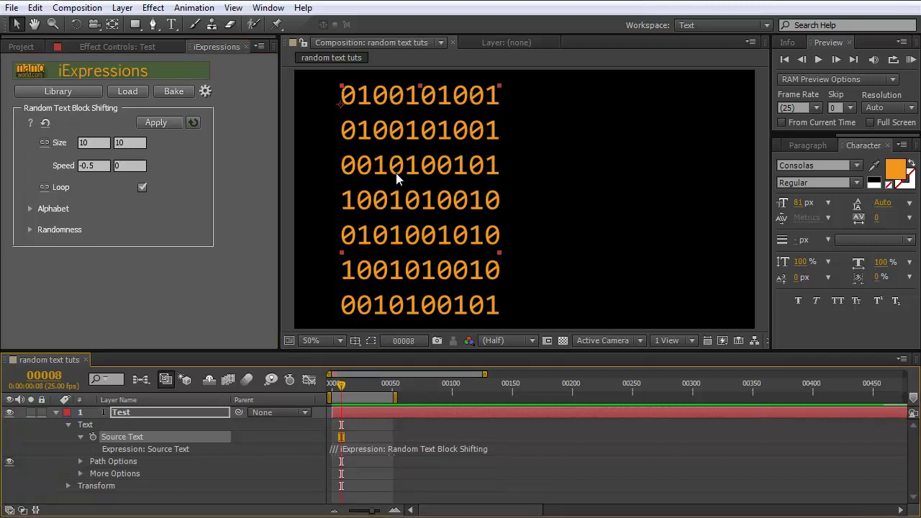
key("Page_Down")
key("Page_Down")
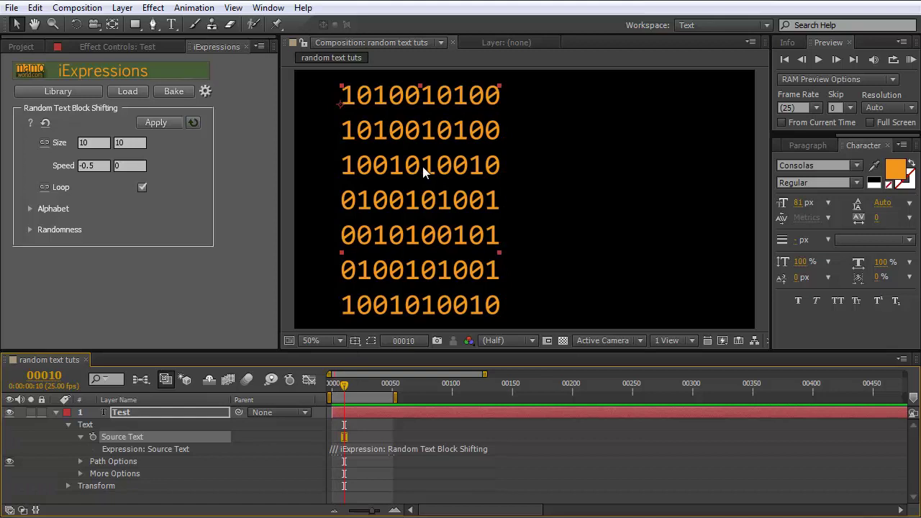
Set the shifting block's alphabet to LeTTers and apply it to the layer's Source Text
left_click(31, 209)
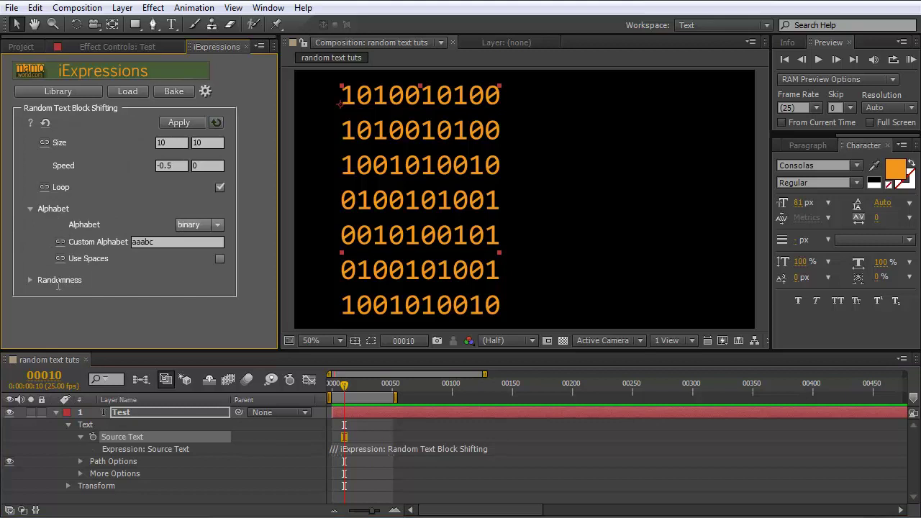
left_click(218, 227)
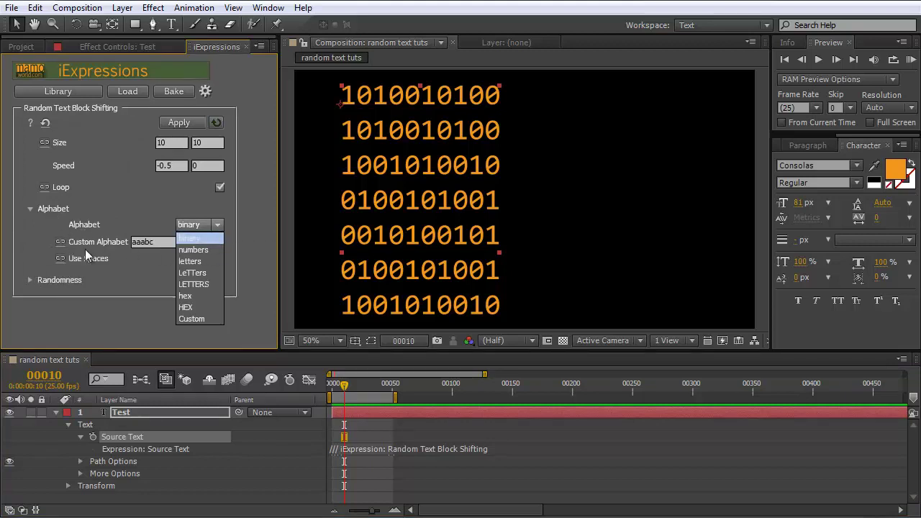
left_click(206, 274)
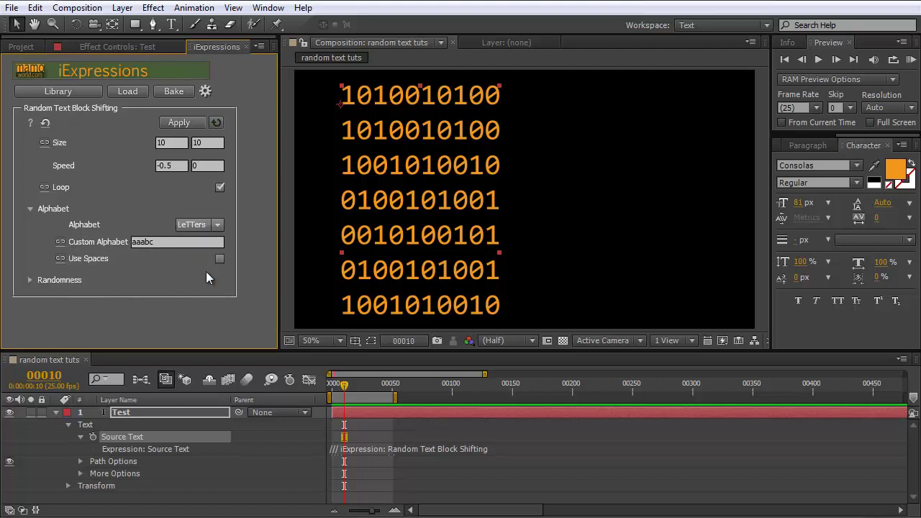
left_click(128, 437)
left_click(168, 123)
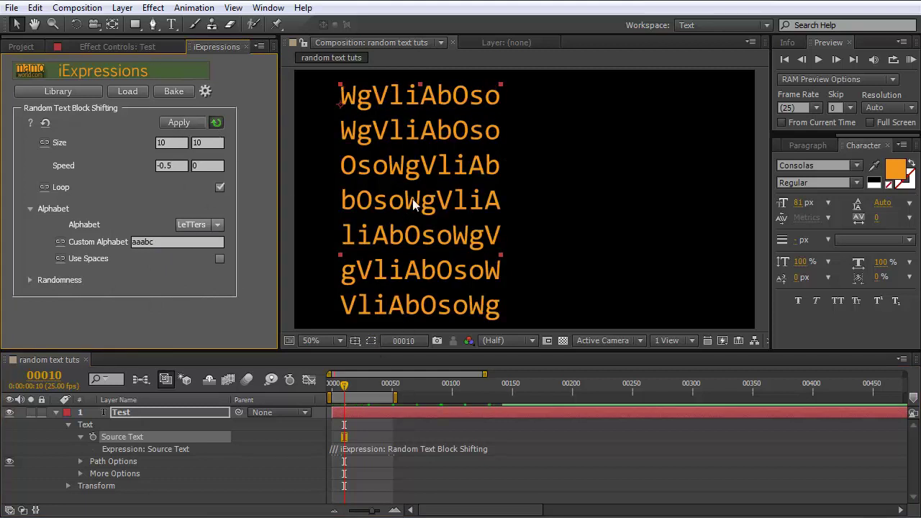
Step through the shifting letters to frame 16 and play a RAM preview of the work area
left_click(354, 356)
key("Page_Down")
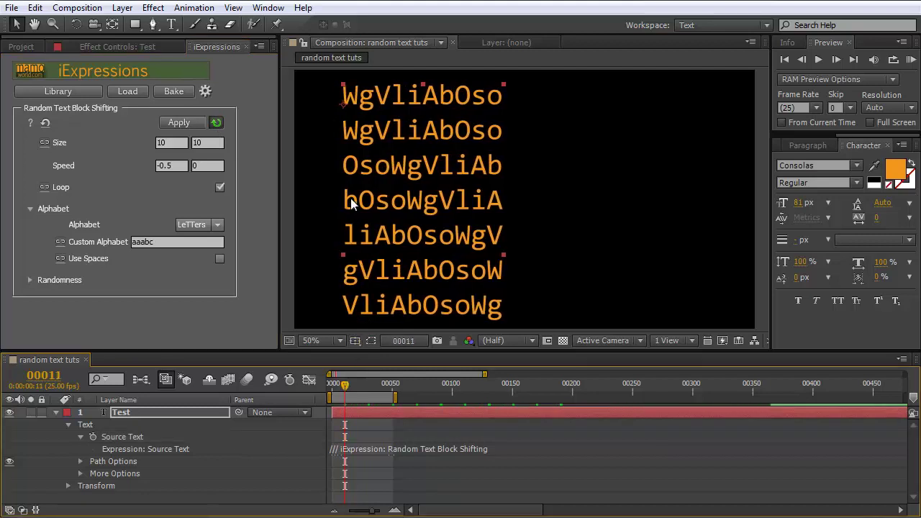
key("Page_Up")
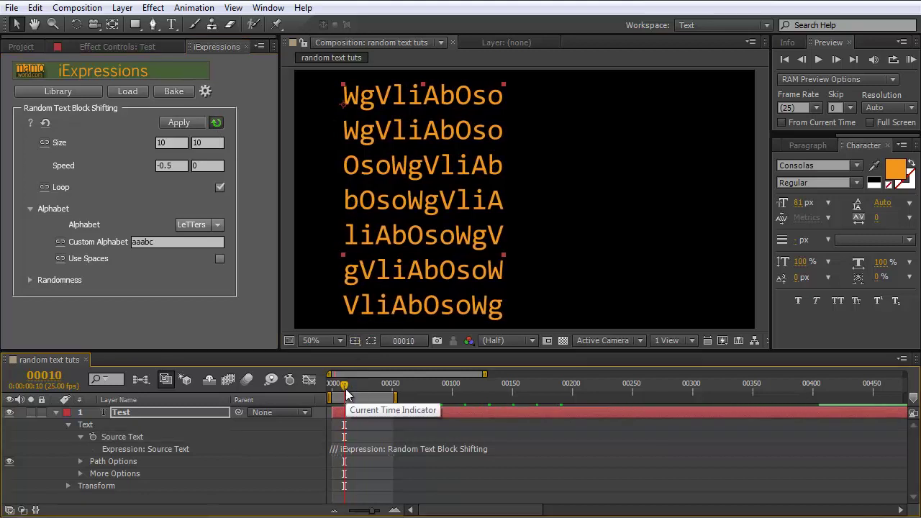
key("Page_Down")
key("Page_Down")
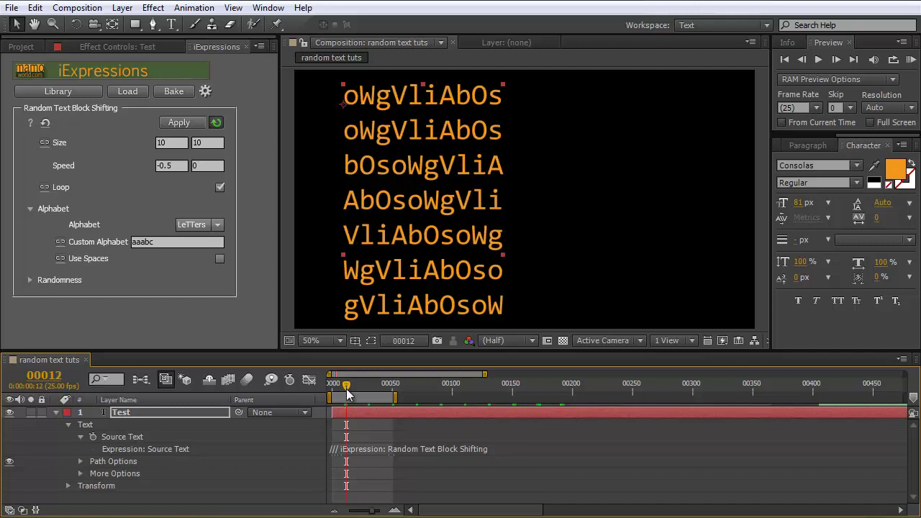
key("Page_Down")
key("Page_Down")
key("Page_Down")
key("Page_Down")
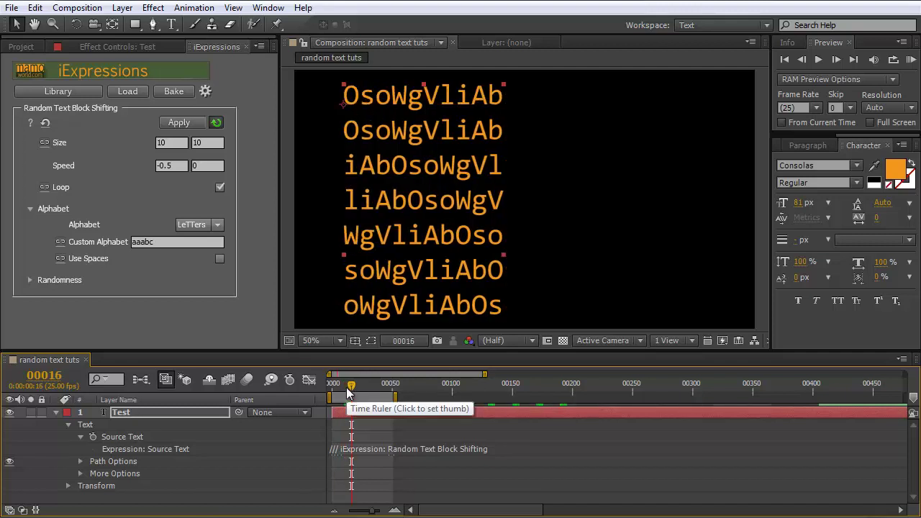
key("KP_0")
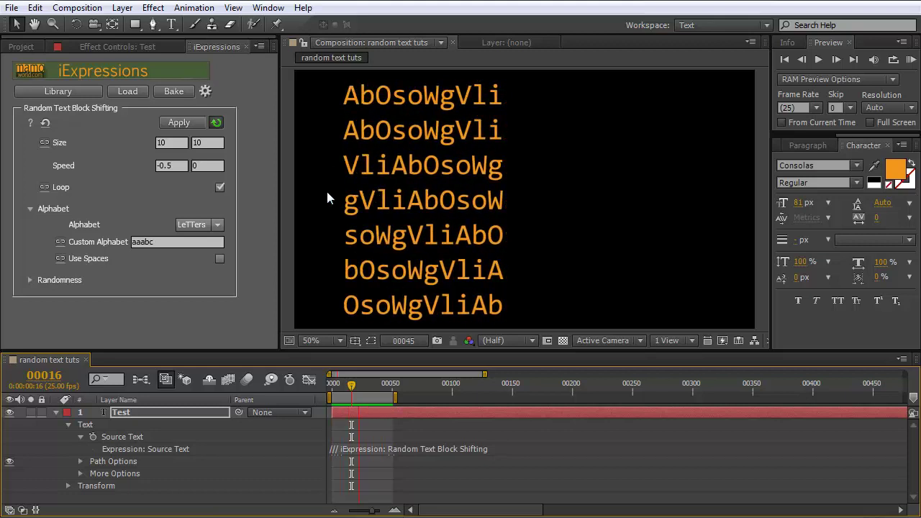
Set the shifting block's horizontal Speed to -0.1, move to frame 23 and play a RAM preview
key("space")
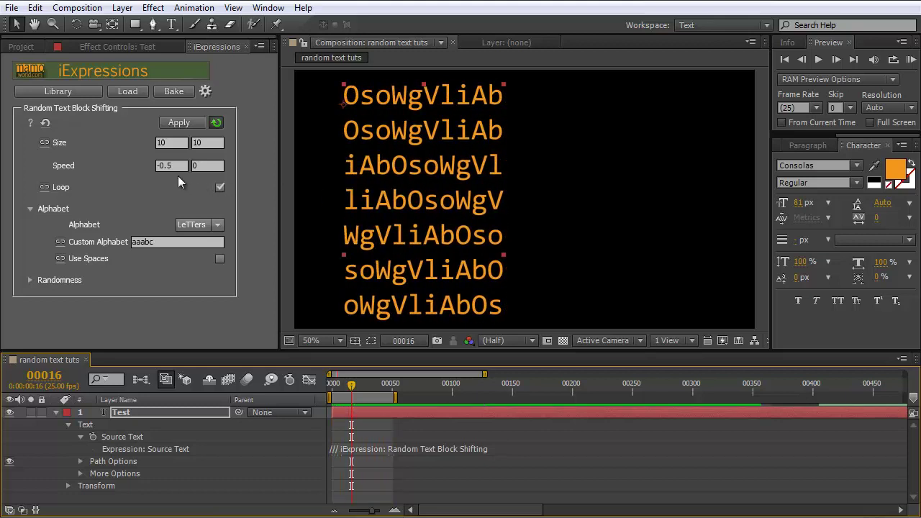
left_click(166, 167)
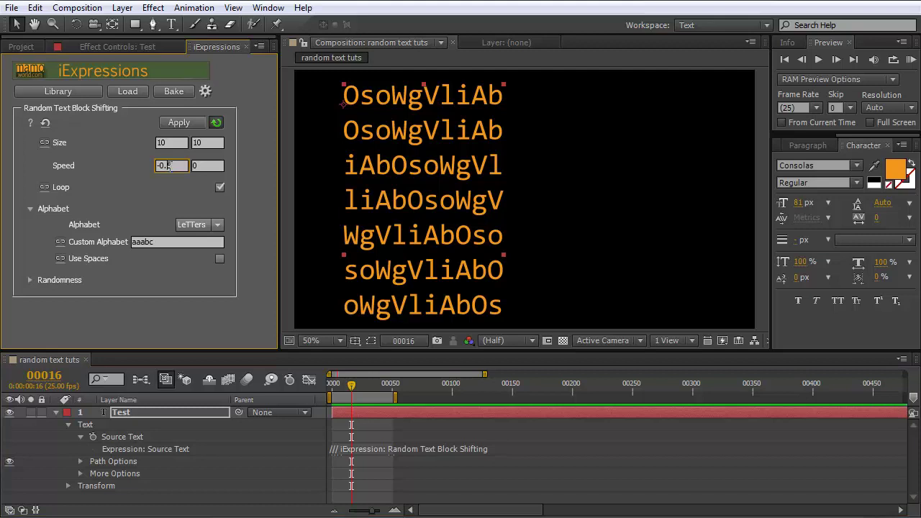
key("Tab")
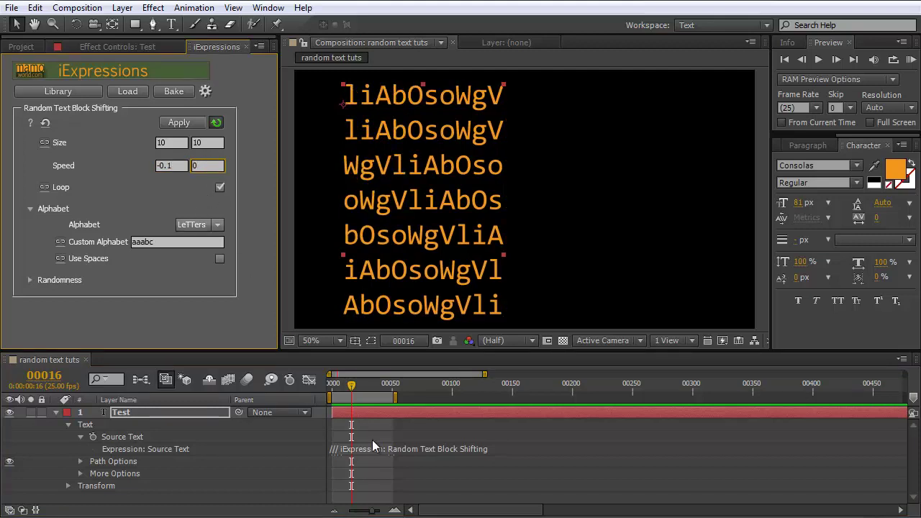
left_click(359, 383)
key("KP_0")
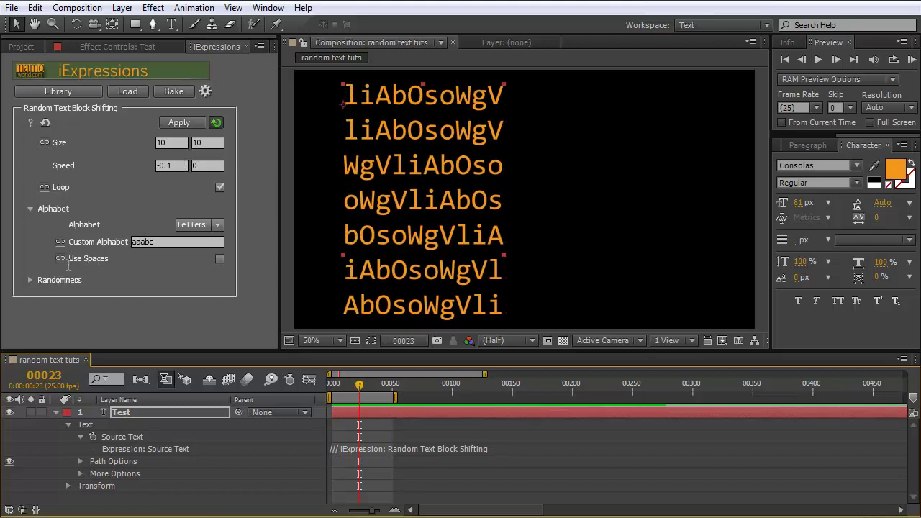
Expand the Randomness options and set the shifting block's Random Seed to 1
left_click(31, 280)
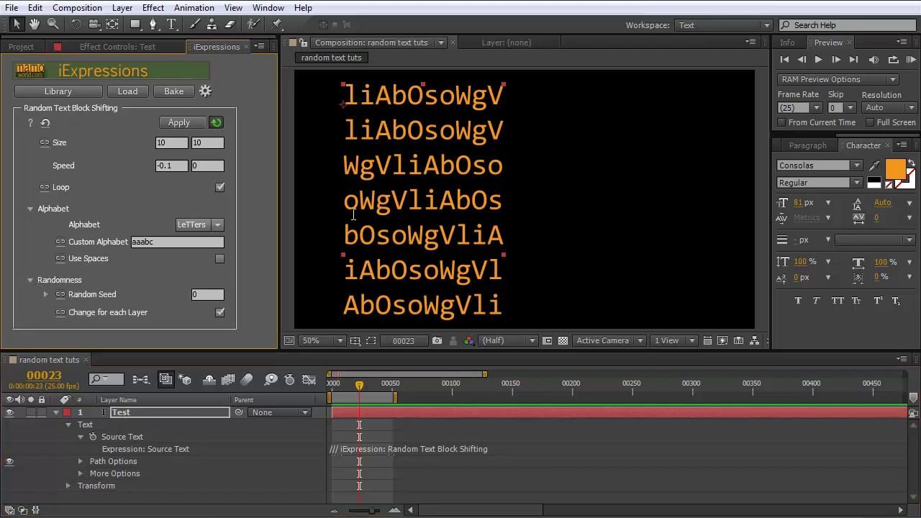
left_click(204, 295)
type("1")
left_click(187, 243)
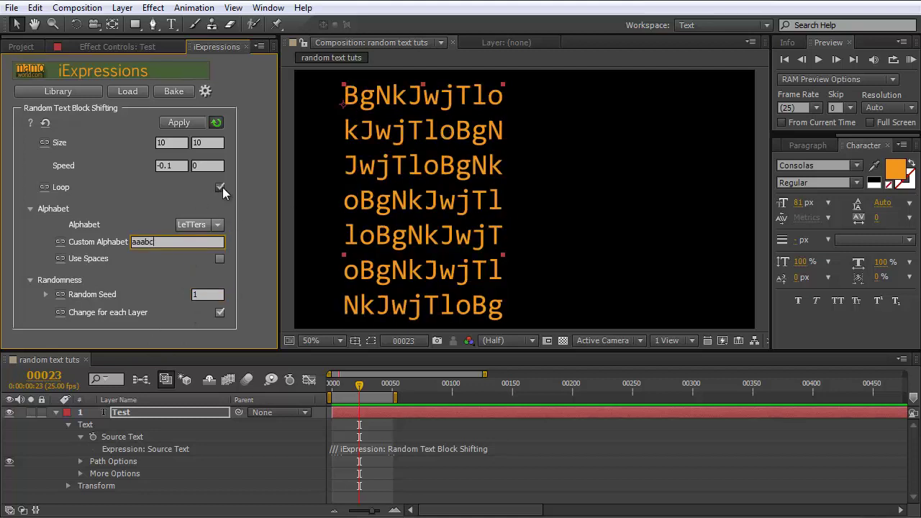
Step through the looping letters from frame 3 to 10, and scrub to frame 176 to examine how they wrap around
mouse_move(221, 187)
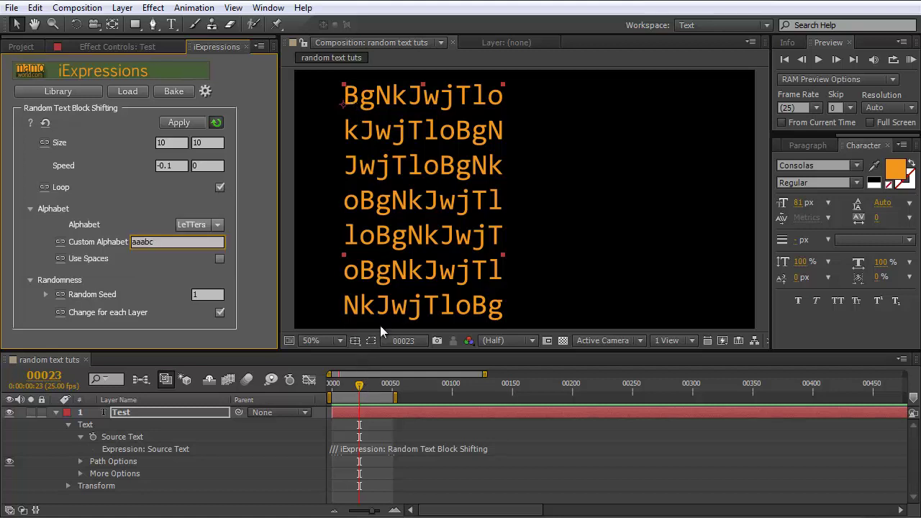
left_click_drag(360, 386, 335, 389)
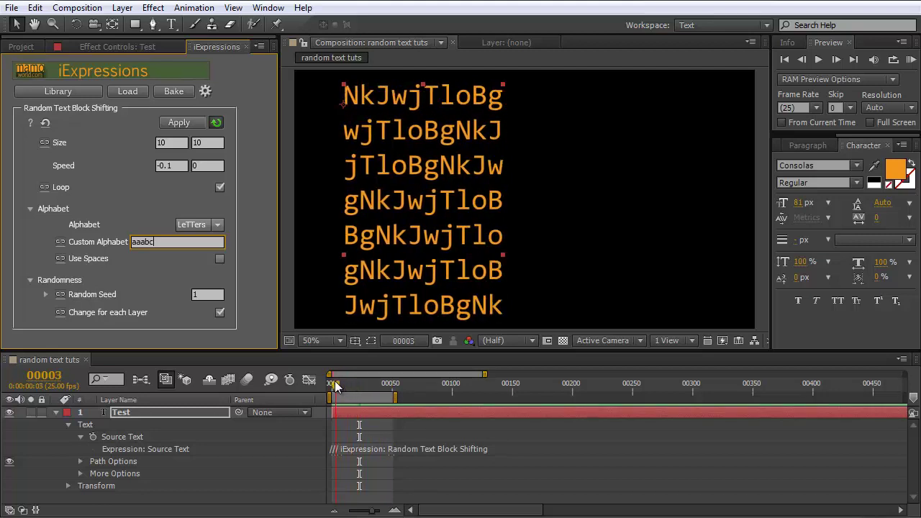
key("Page_Down")
key("Page_Down")
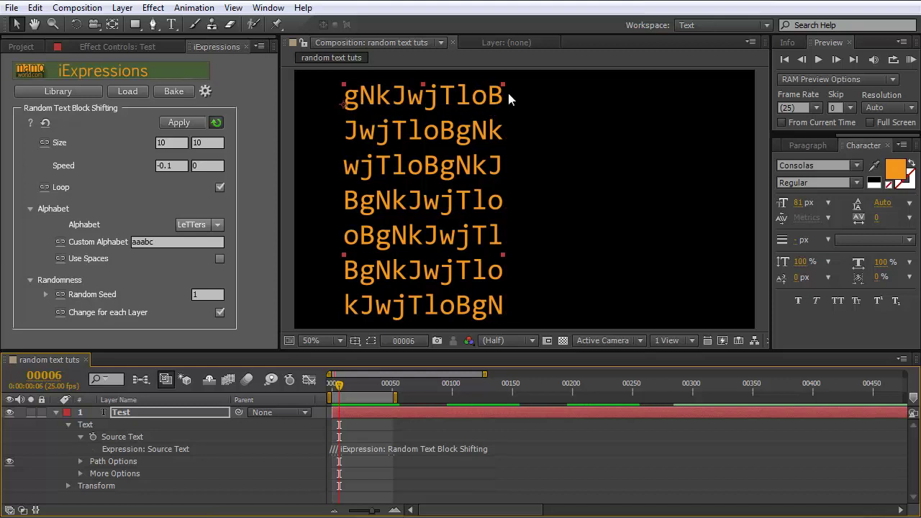
key("Page_Down")
key("Page_Down")
key("Page_Down")
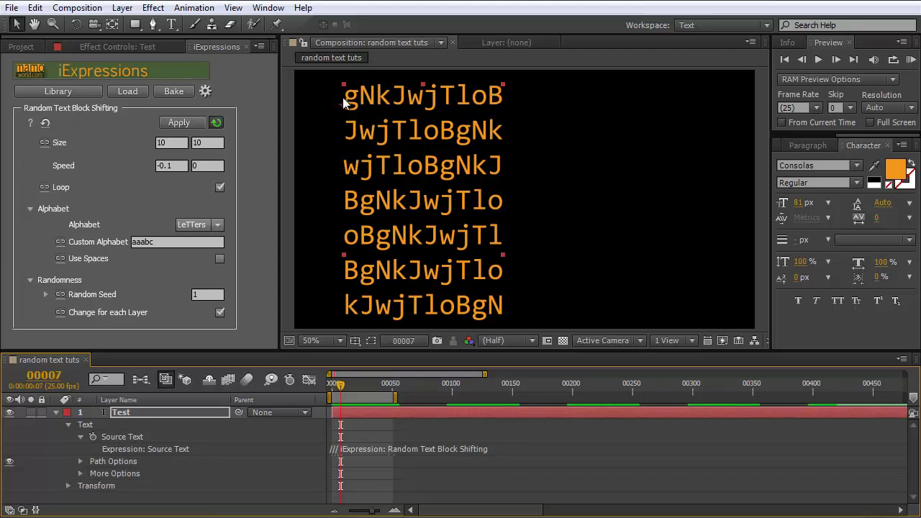
key("Page_Down")
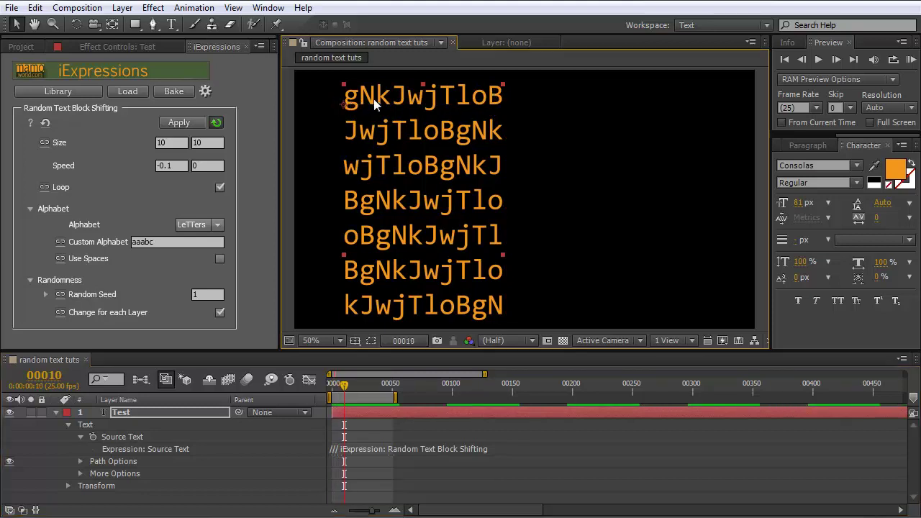
left_click_drag(343, 391, 536, 387)
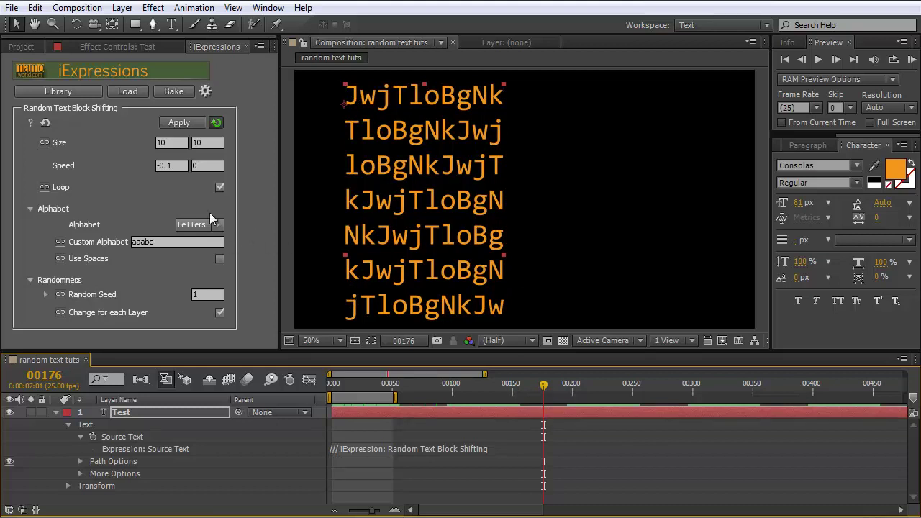
Set the shifting block's horizontal Speed to 0 and its vertical Speed to 1
left_click(209, 165)
key("shift+Tab")
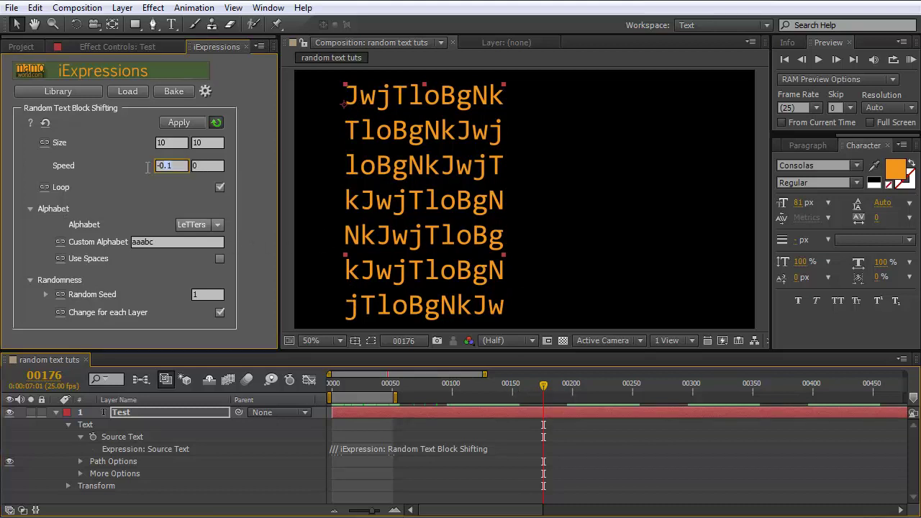
type("0")
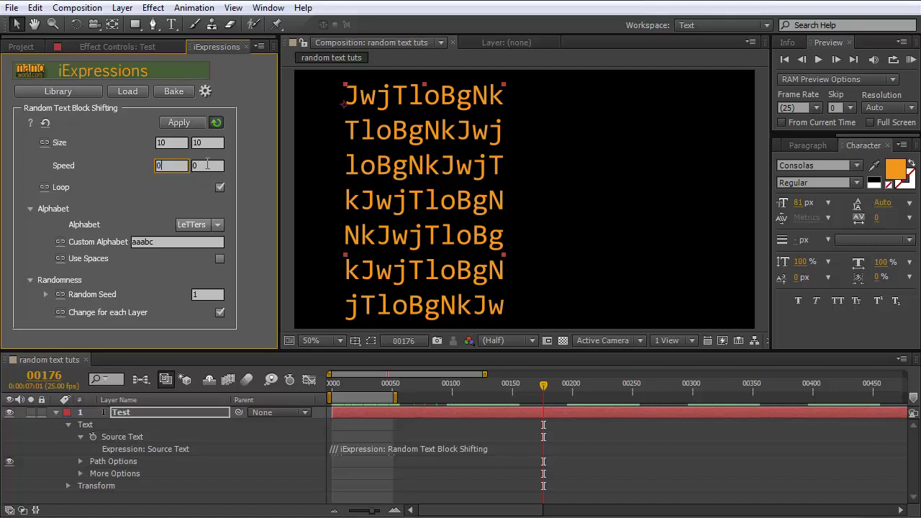
key("Tab")
type("1")
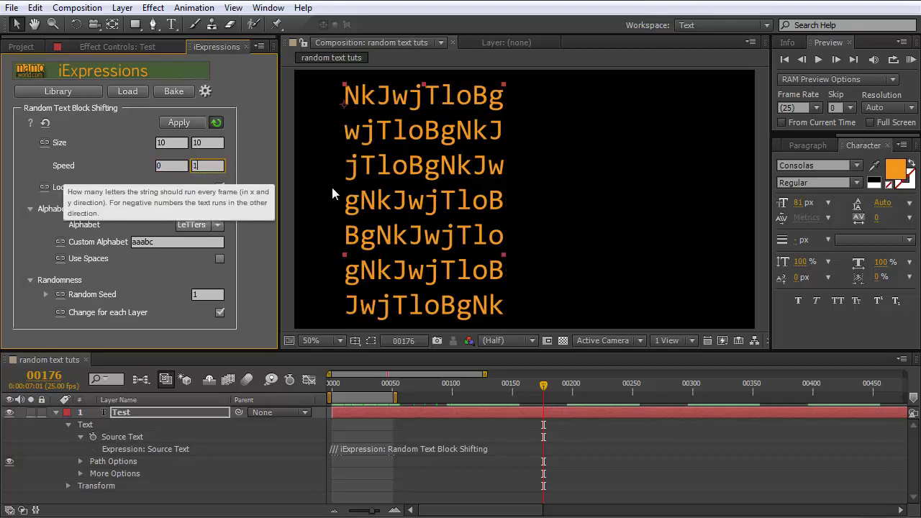
Step from frame 29 to 33 to examine the vertical shift, viewing the whole text block at 25% magnification
left_click_drag(541, 386, 363, 381)
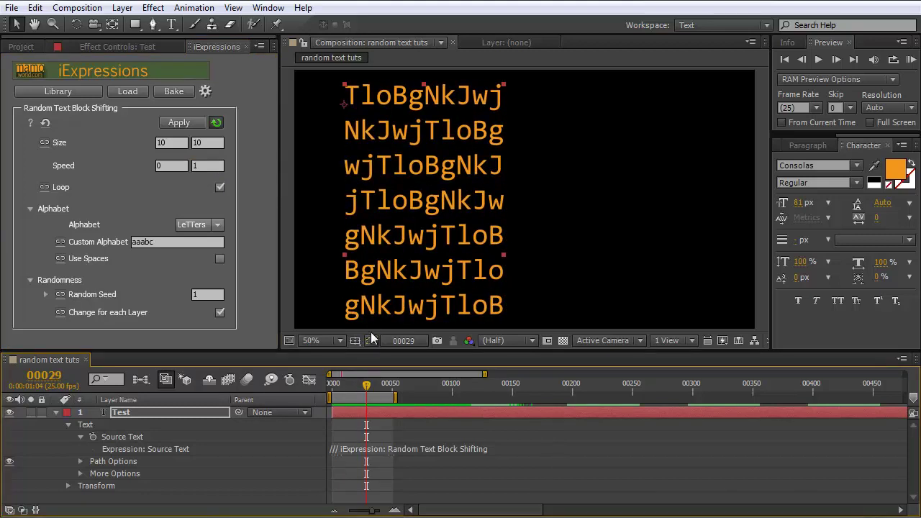
key("Page_Down")
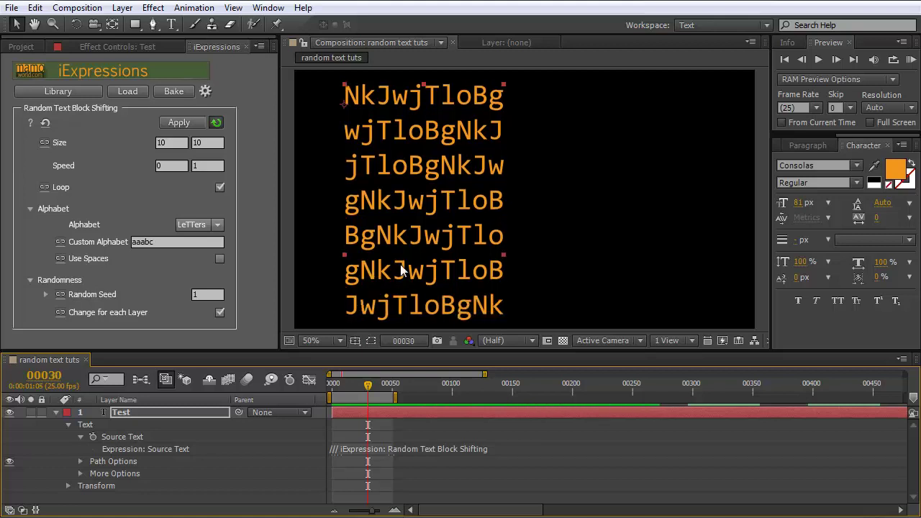
key("Page_Down")
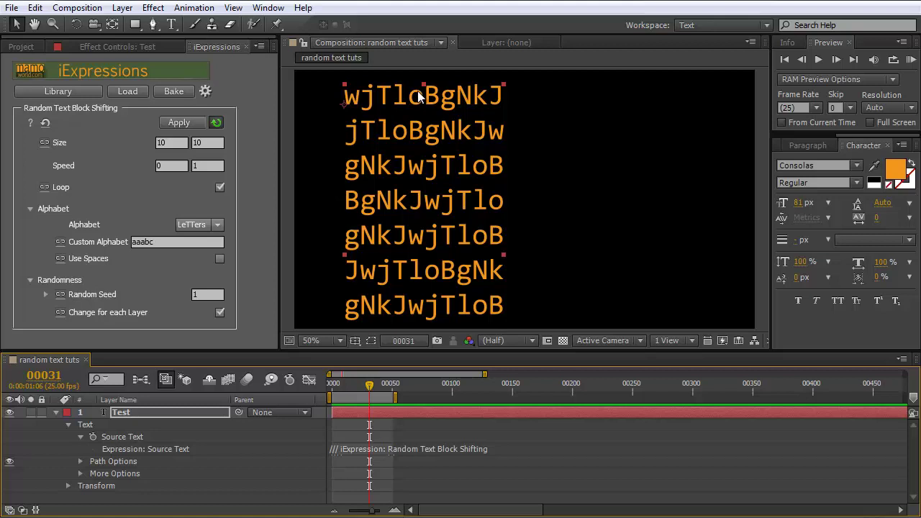
key("Page_Down")
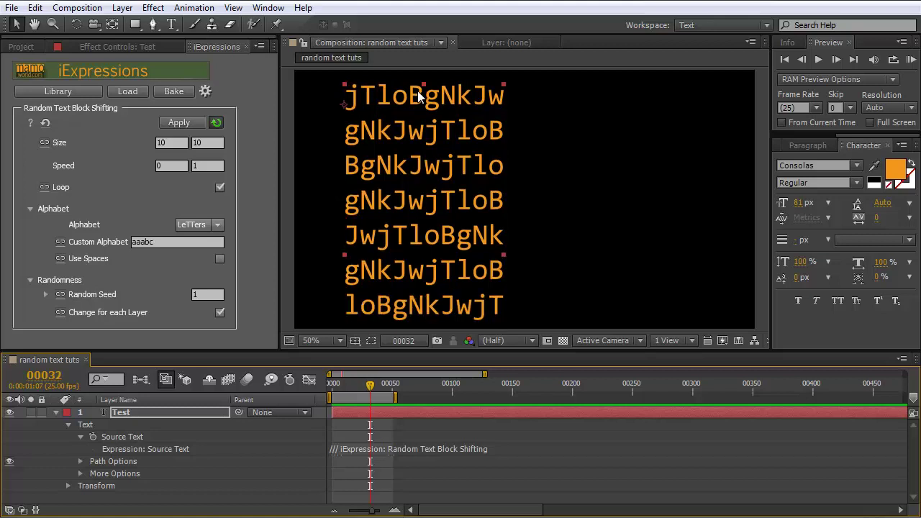
key("Page_Down")
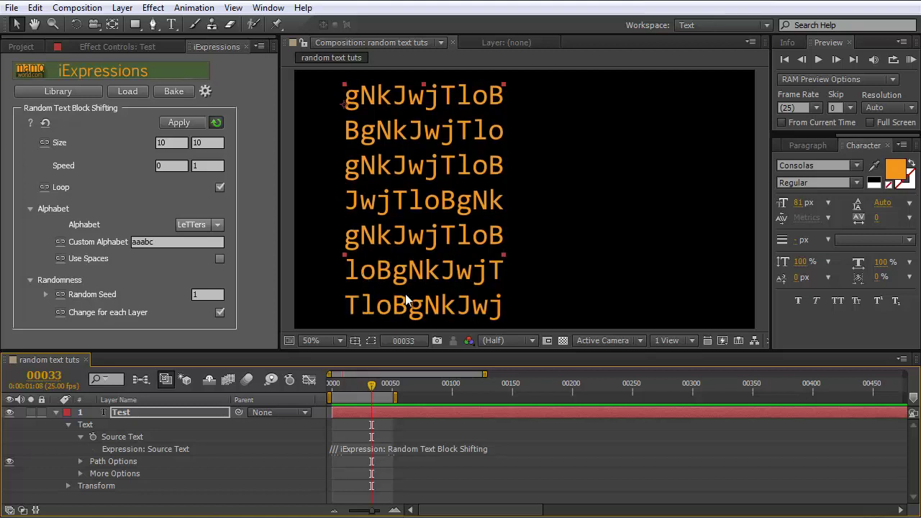
key("comma")
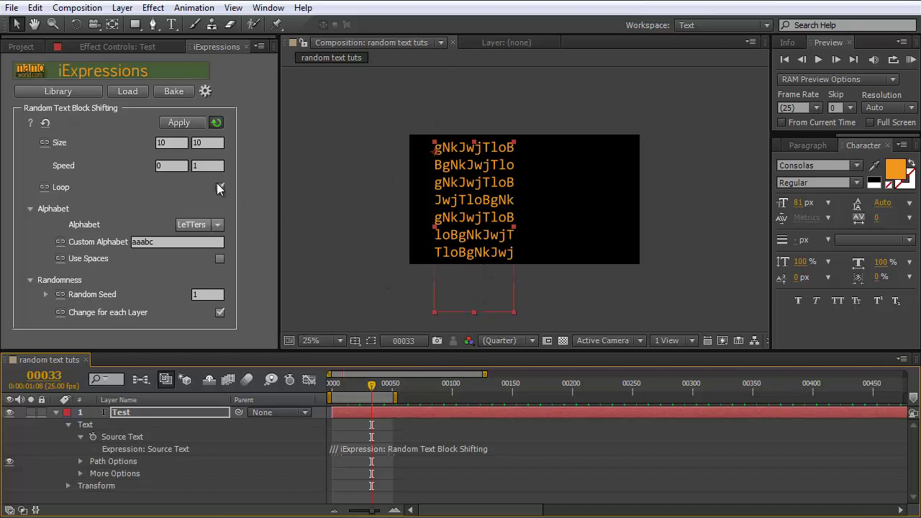
mouse_move(220, 191)
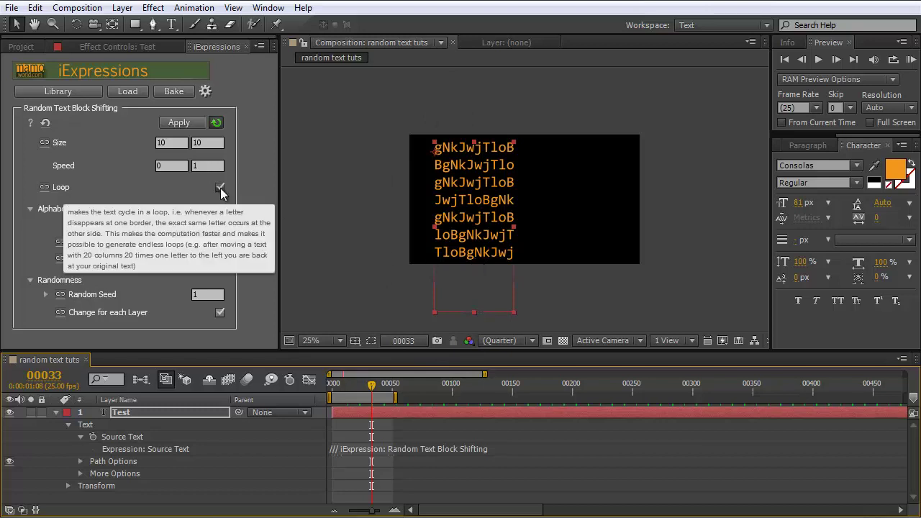